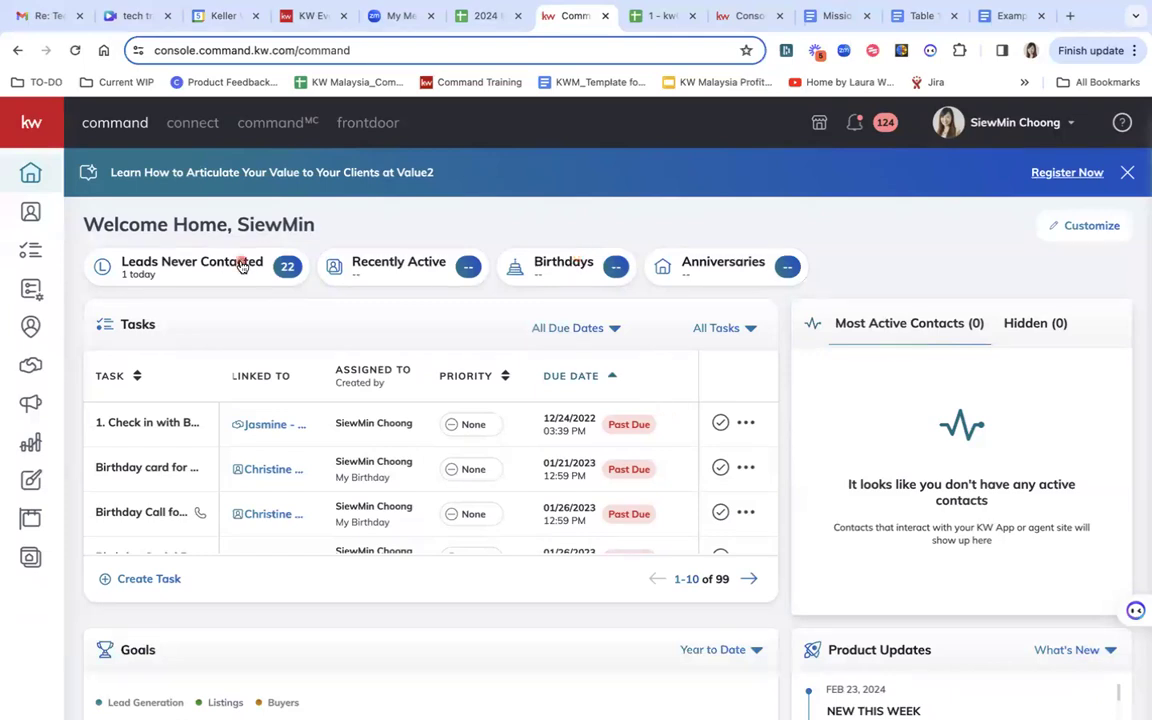
- Open Opportunities and review the Listings, Buyers and Leases pipelines
left_click(56, 124)
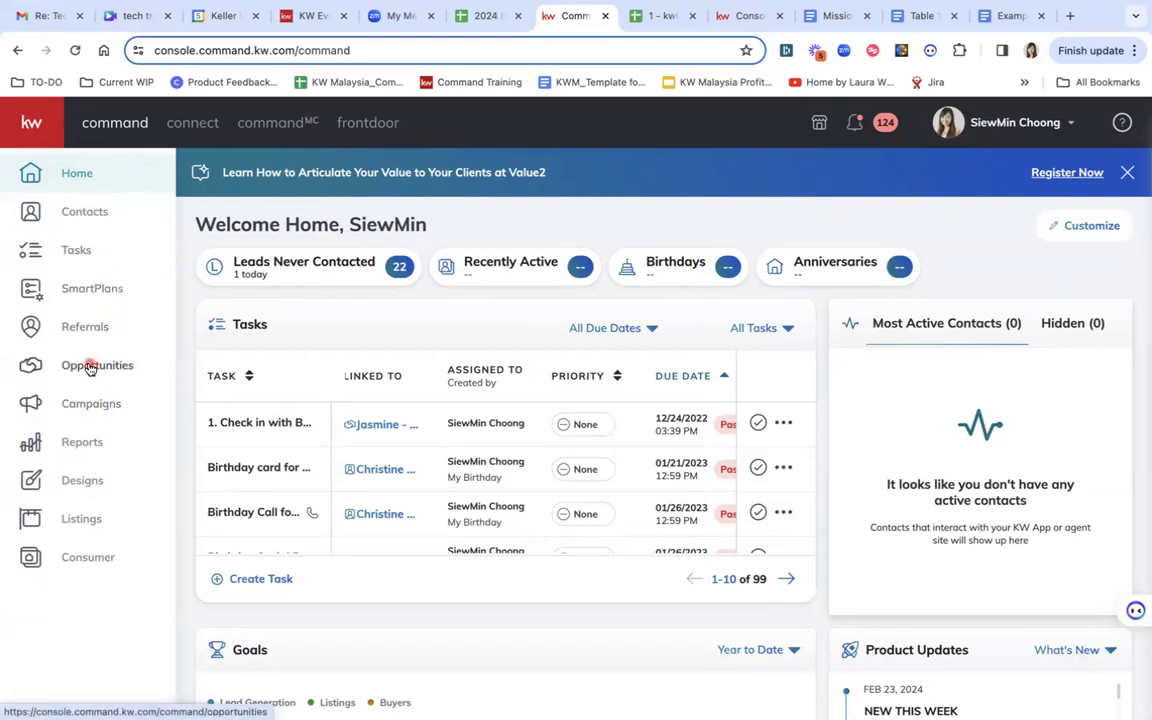
left_click(89, 367)
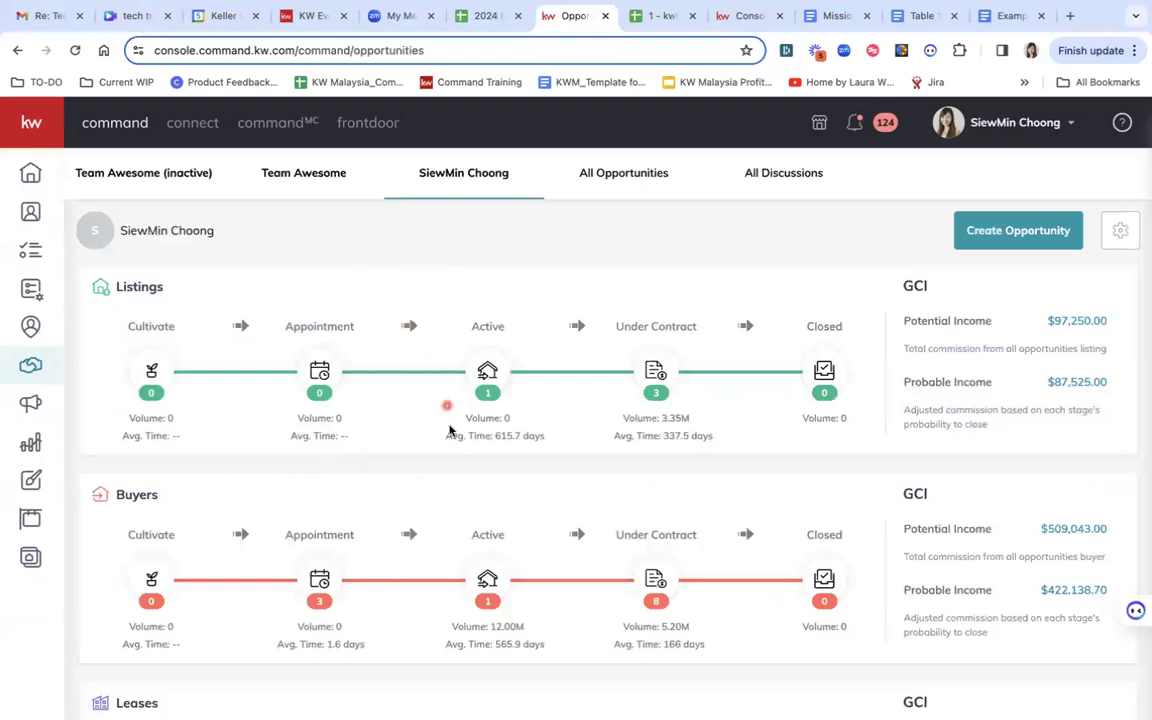
scroll(450, 432, "down", 1)
scroll(450, 432, "up", 1)
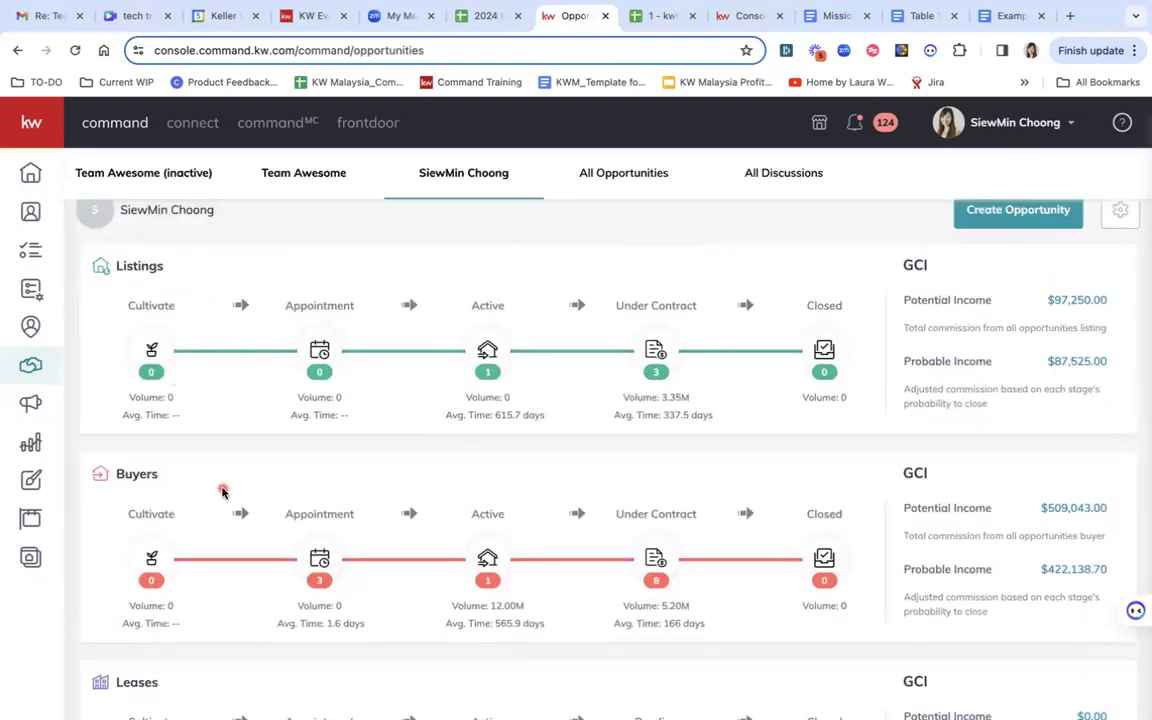
scroll(224, 489, "down", 3)
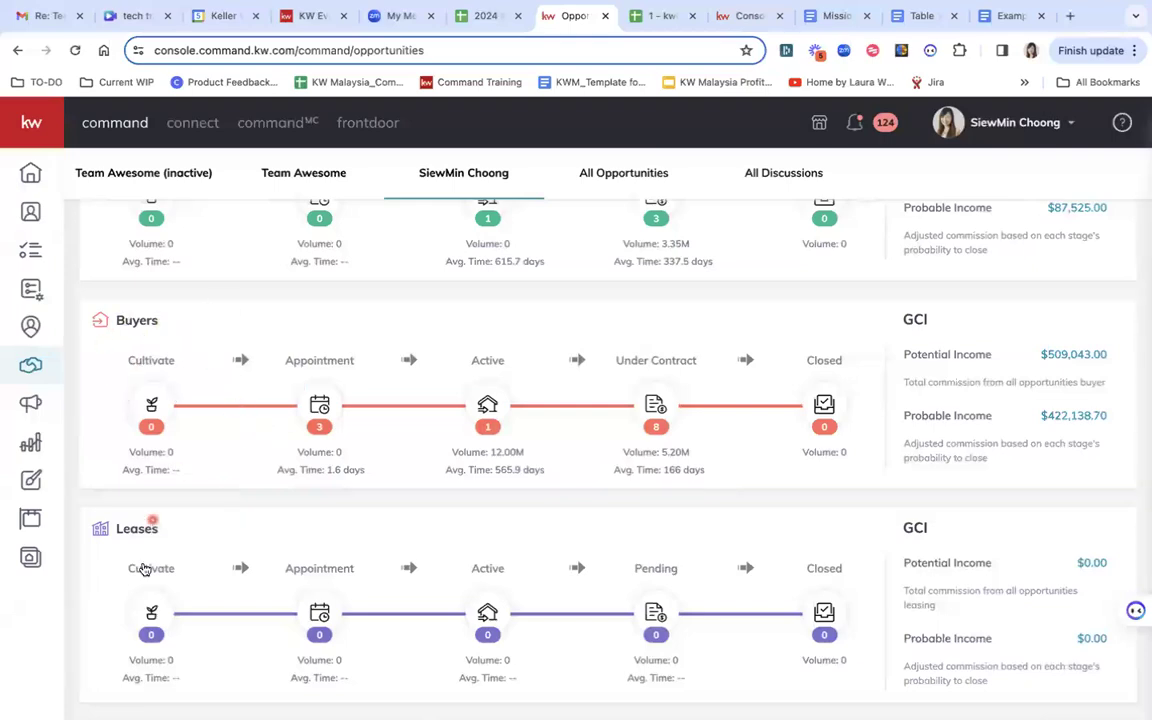
scroll(152, 580, "down", 2)
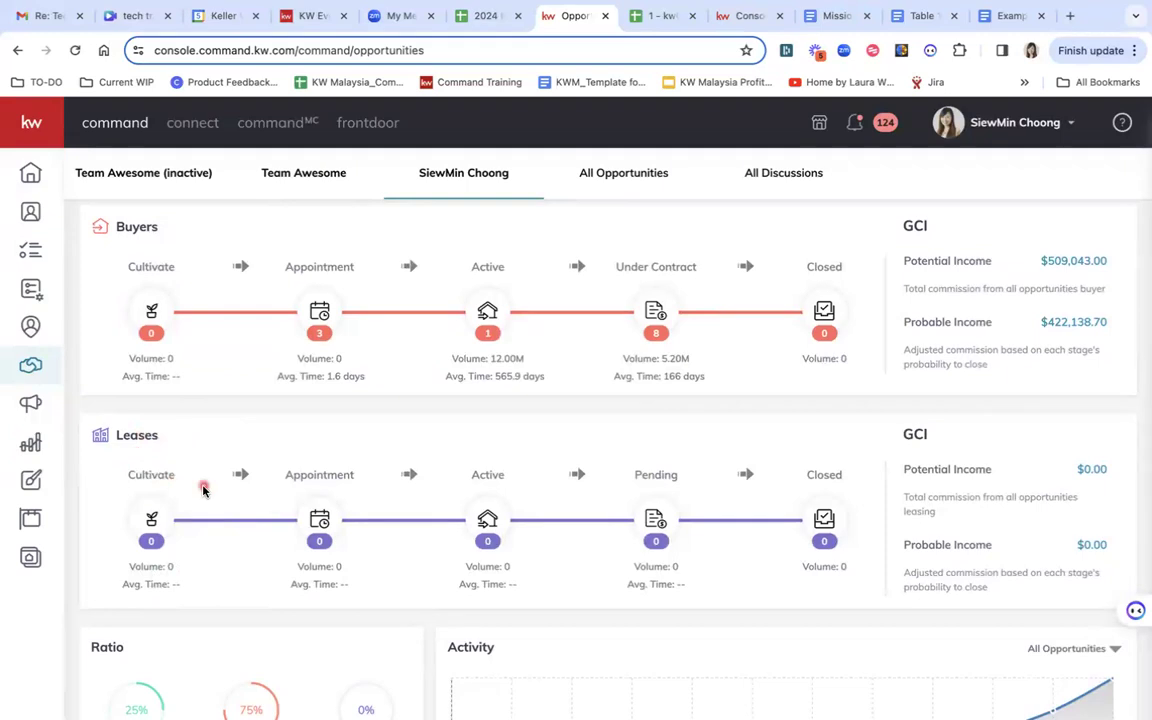
scroll(203, 490, "up", 5)
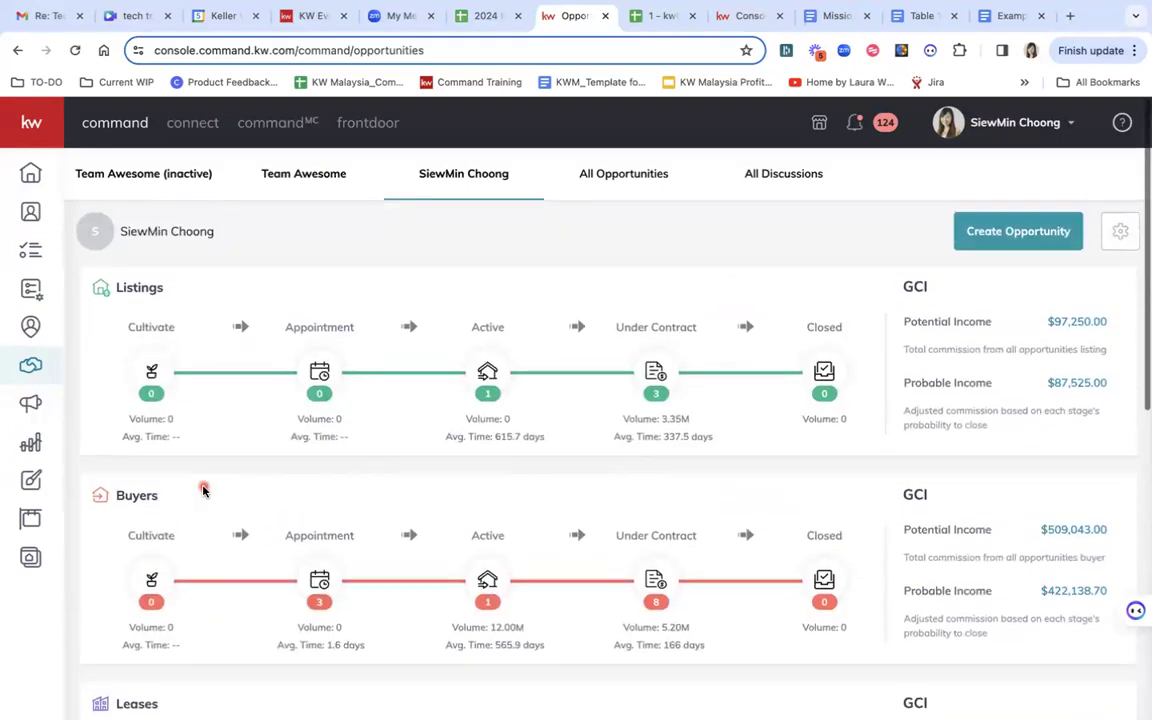
scroll(200, 384, "down", 1)
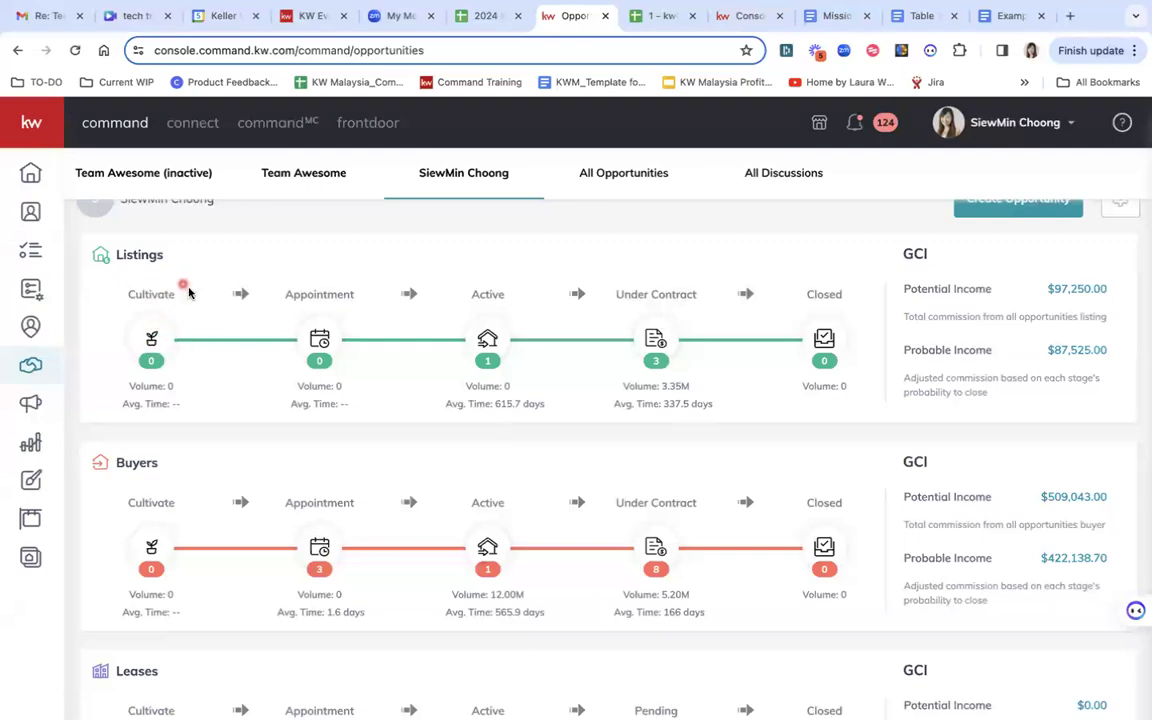
- View the Cultivate and Appointment phases of the Listings pipeline and return to the pipeline overview
left_click(147, 340)
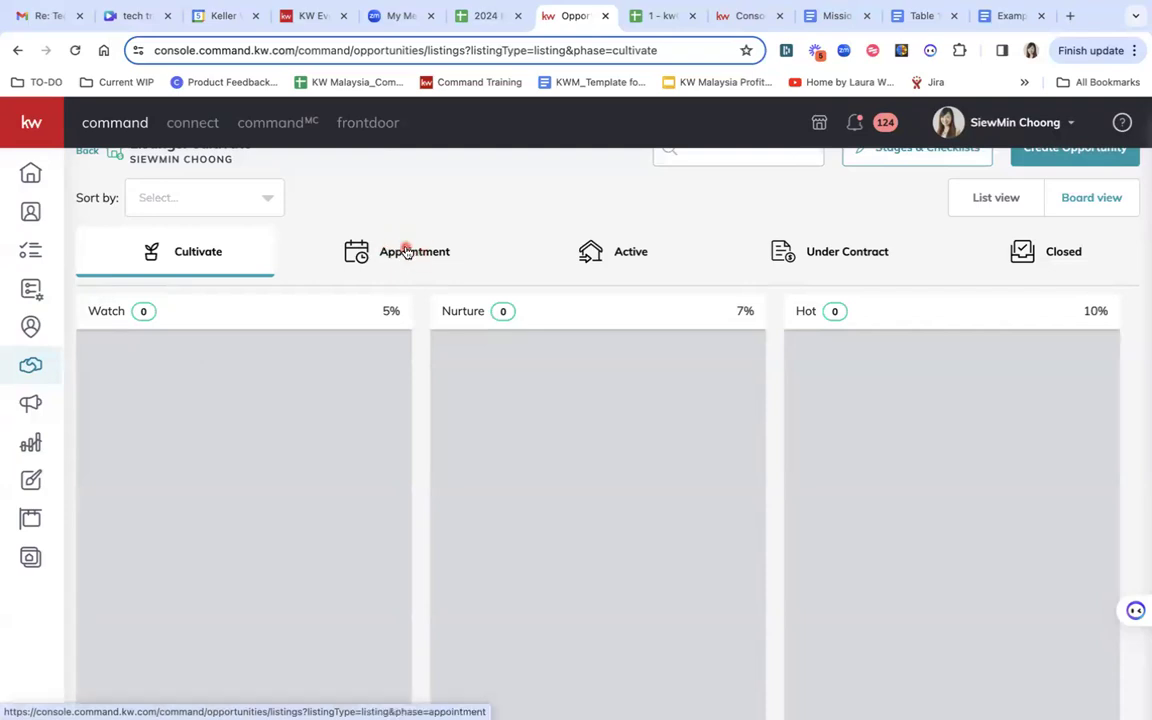
left_click(407, 252)
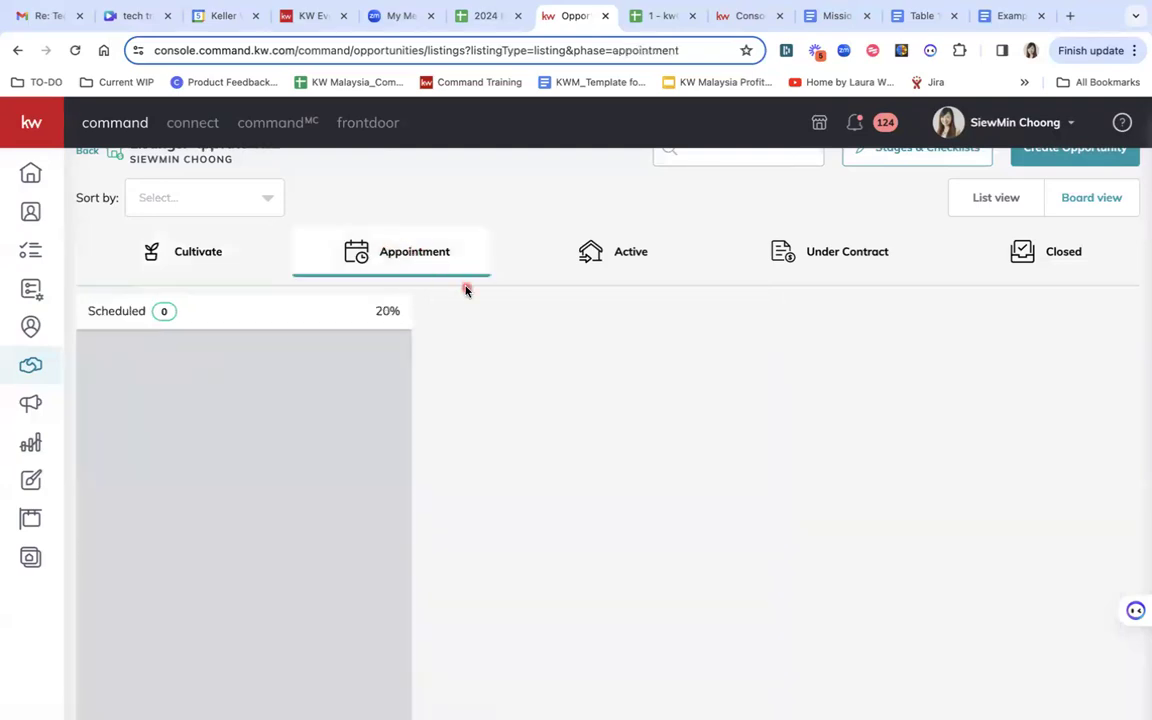
left_click(88, 151)
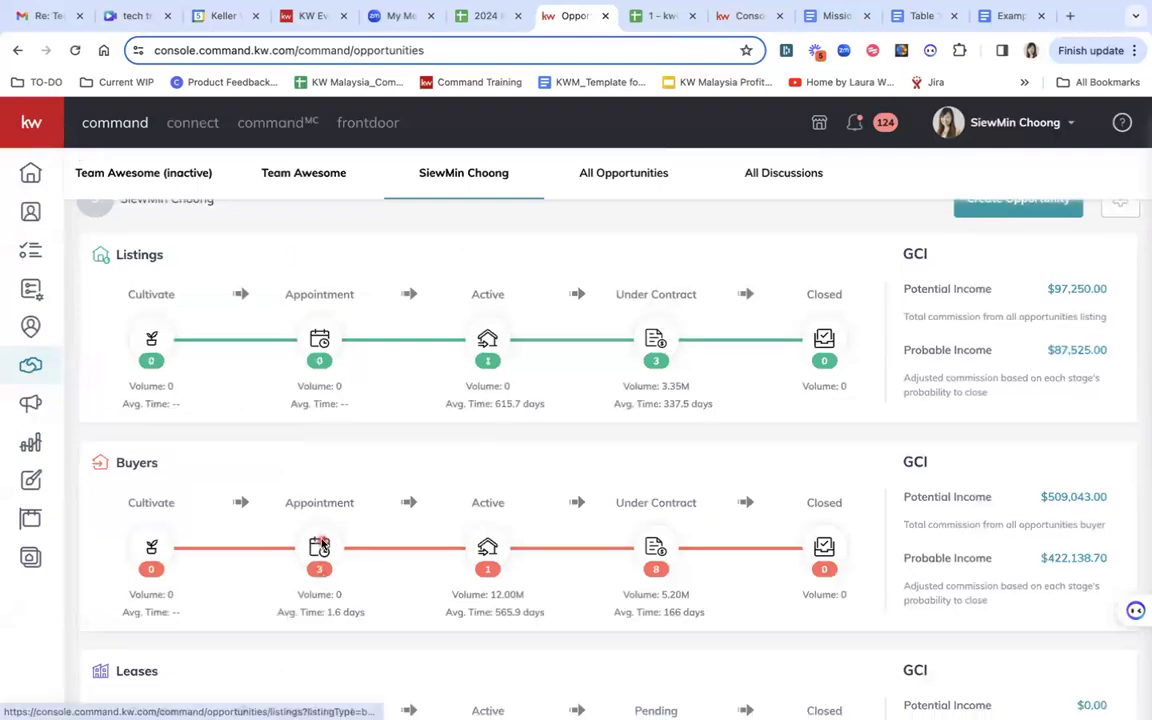
- Move the test and Bangsar No. 10 buyer opportunities from Appointment to Cultivate, placing Bangsar No. 10 in the Watch stage
left_click(320, 565)
mouse_move(285, 375)
left_mouse_down()
mouse_move(219, 275)
mouse_move(268, 376)
left_mouse_up()
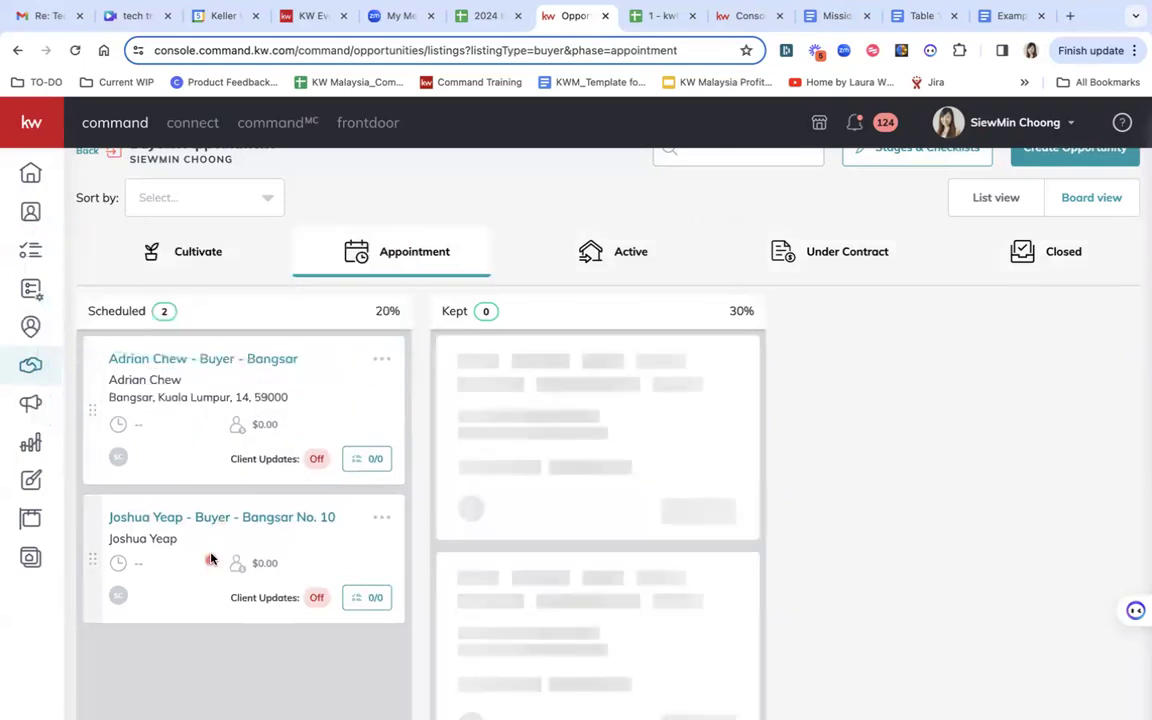
left_click_drag(213, 557, 193, 250)
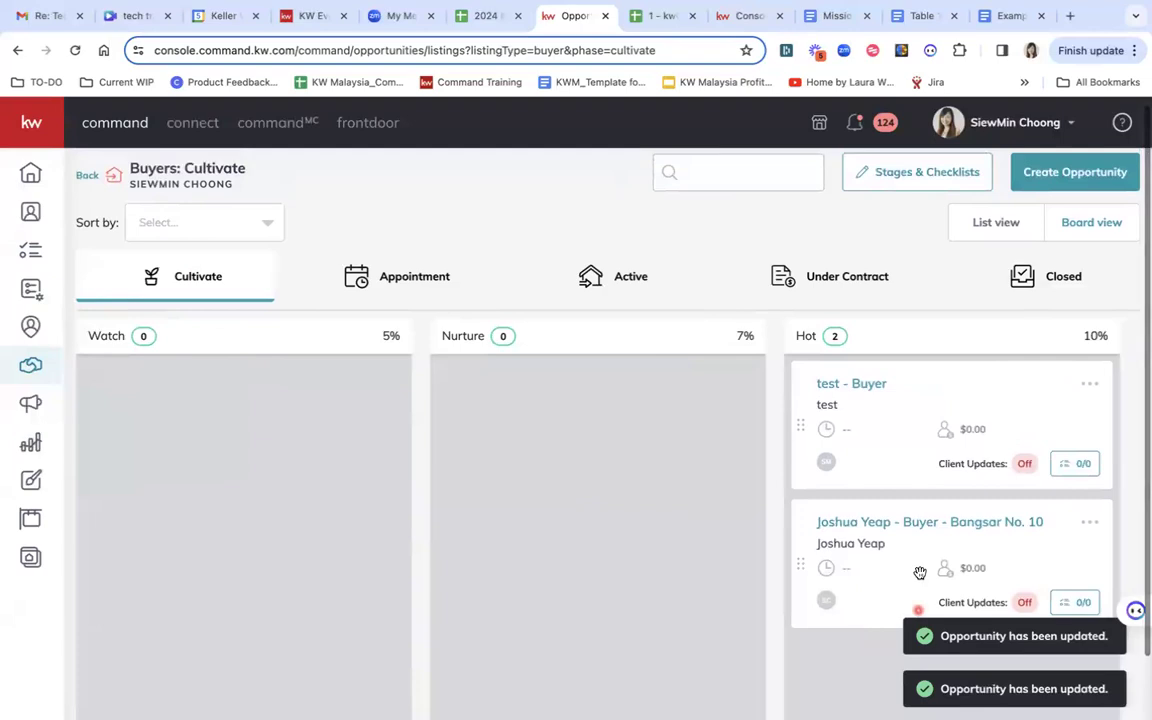
left_click_drag(920, 571, 150, 445)
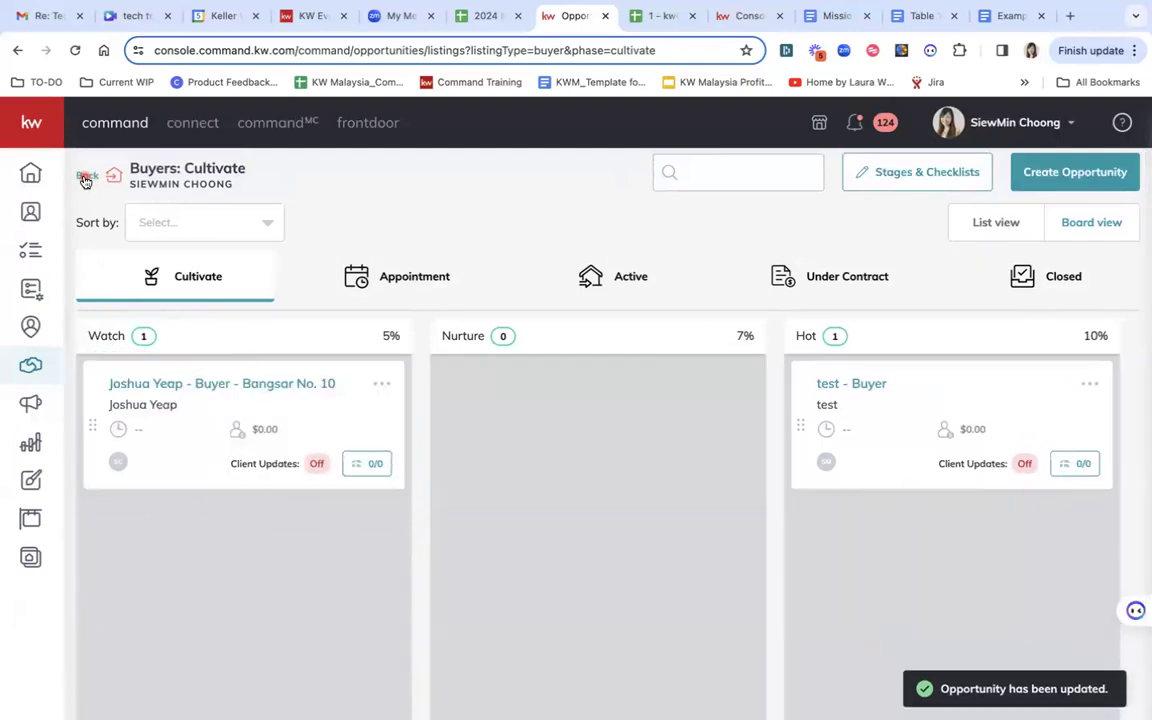
left_click(87, 175)
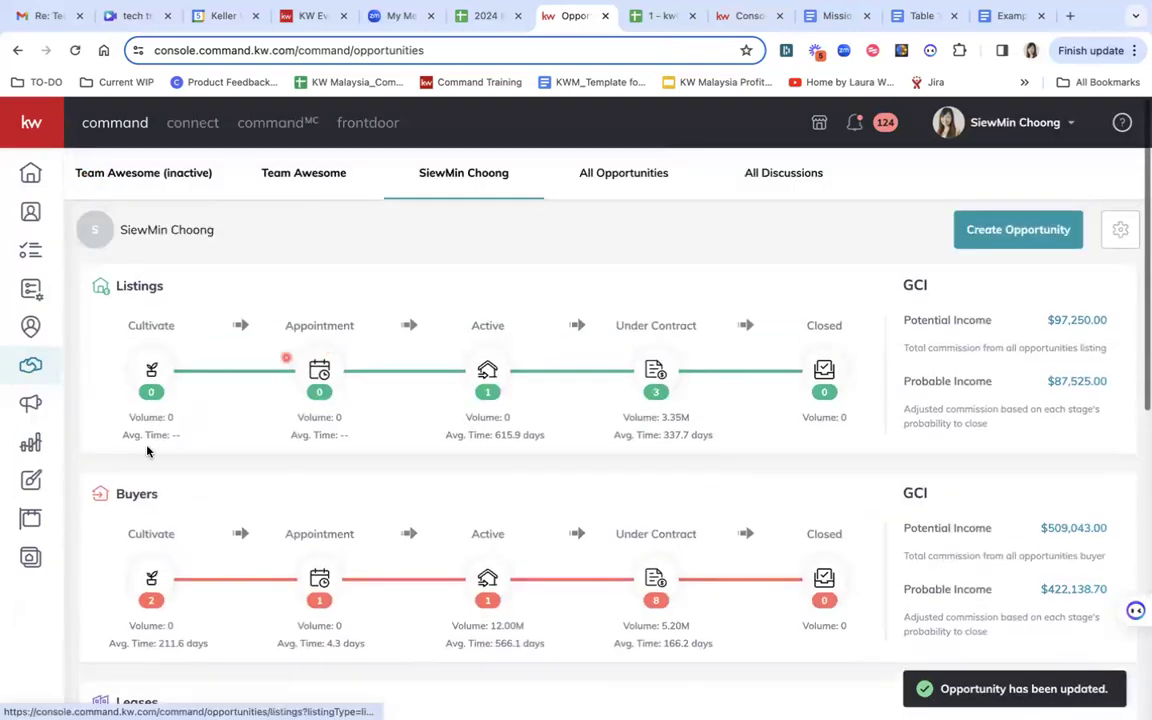
- Advance the Bangsar No. 10 opportunity through Nurture to Hot in the Buyers pipeline's Cultivate phase
scroll(317, 532, "down", 2)
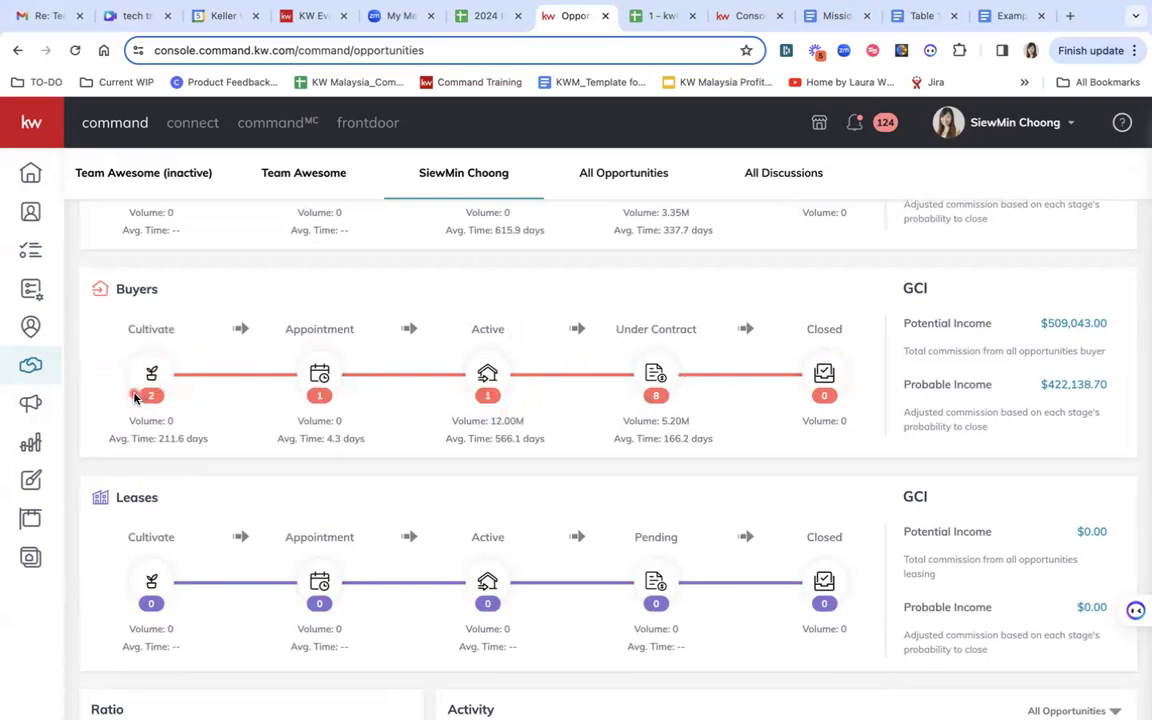
left_click_drag(143, 405, 881, 397)
left_click(880, 394)
left_click(151, 376)
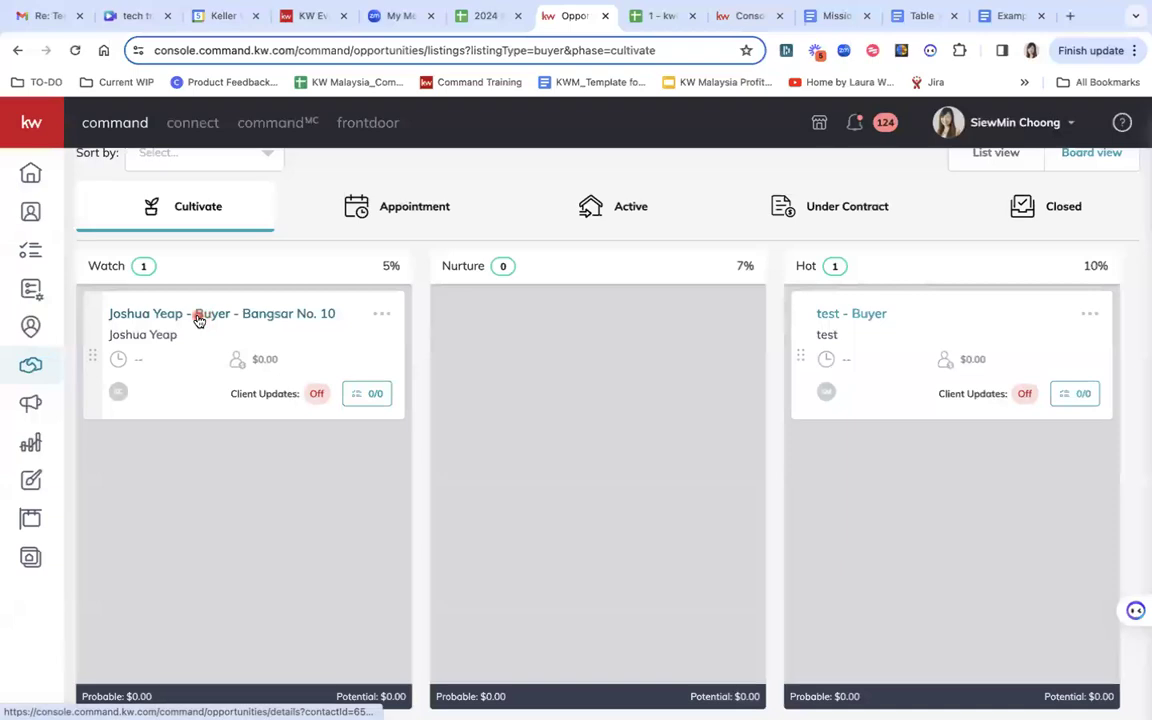
left_click_drag(199, 319, 553, 326)
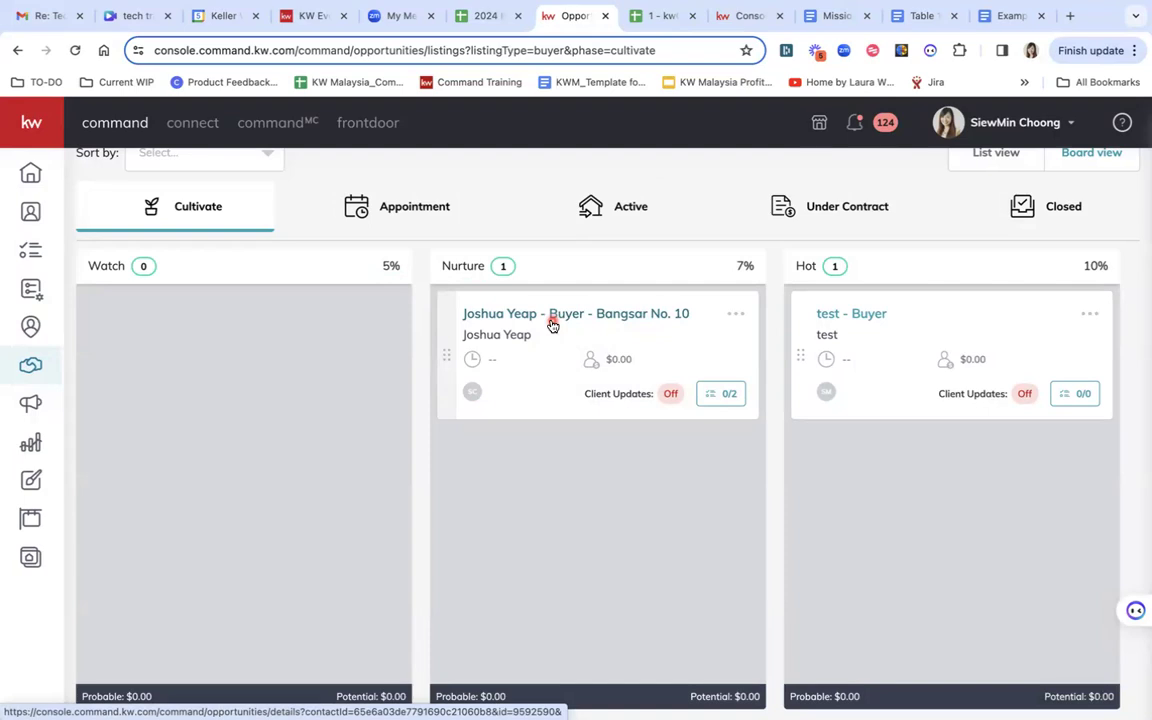
left_click_drag(553, 326, 891, 465)
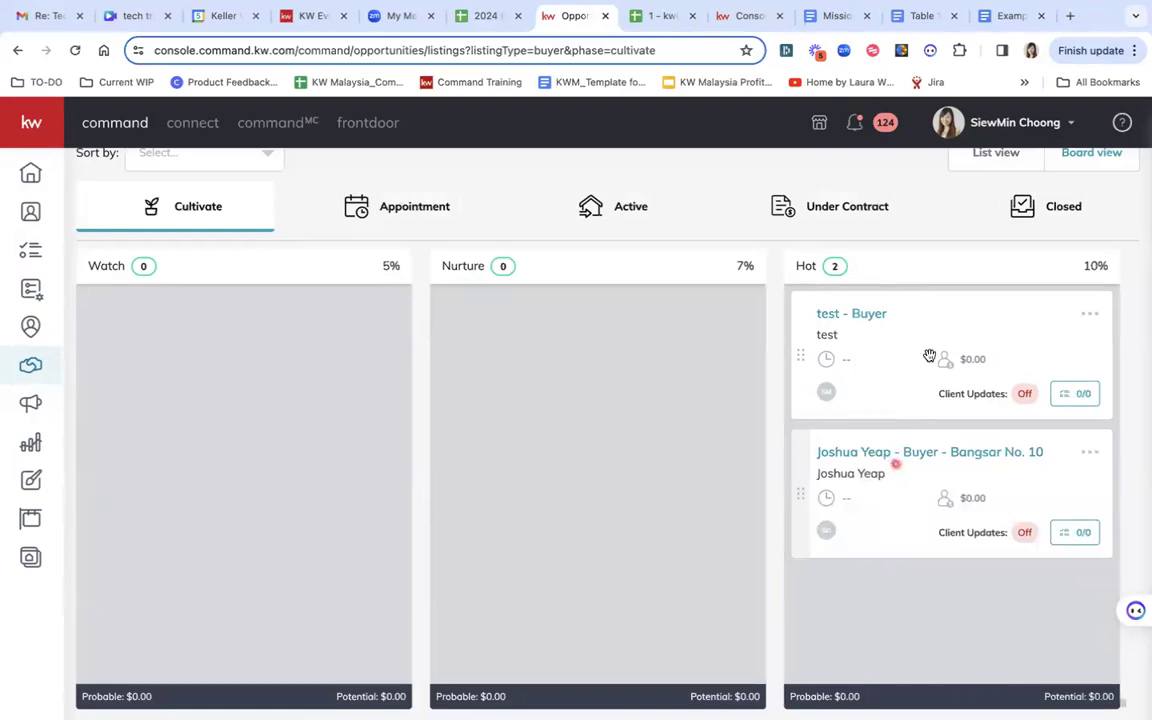
- View the Bangsar No. 10 opportunity's details and return to the Buyers Cultivate board
left_click(887, 455)
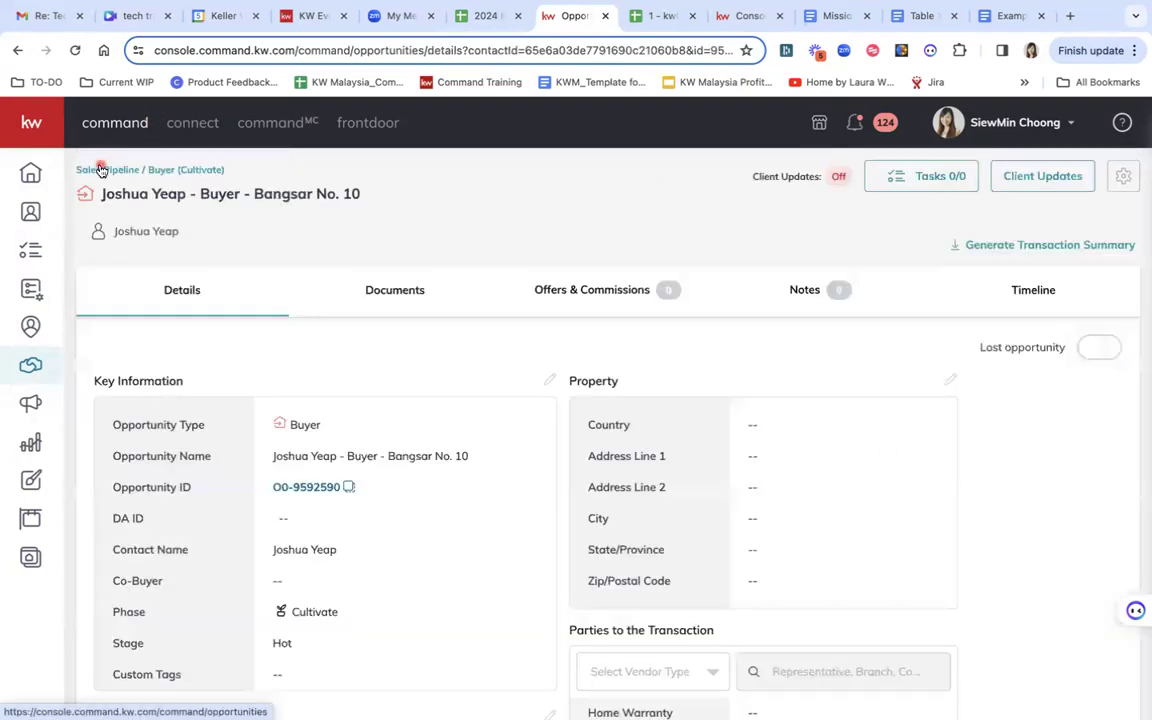
left_click(102, 168)
left_click(135, 585)
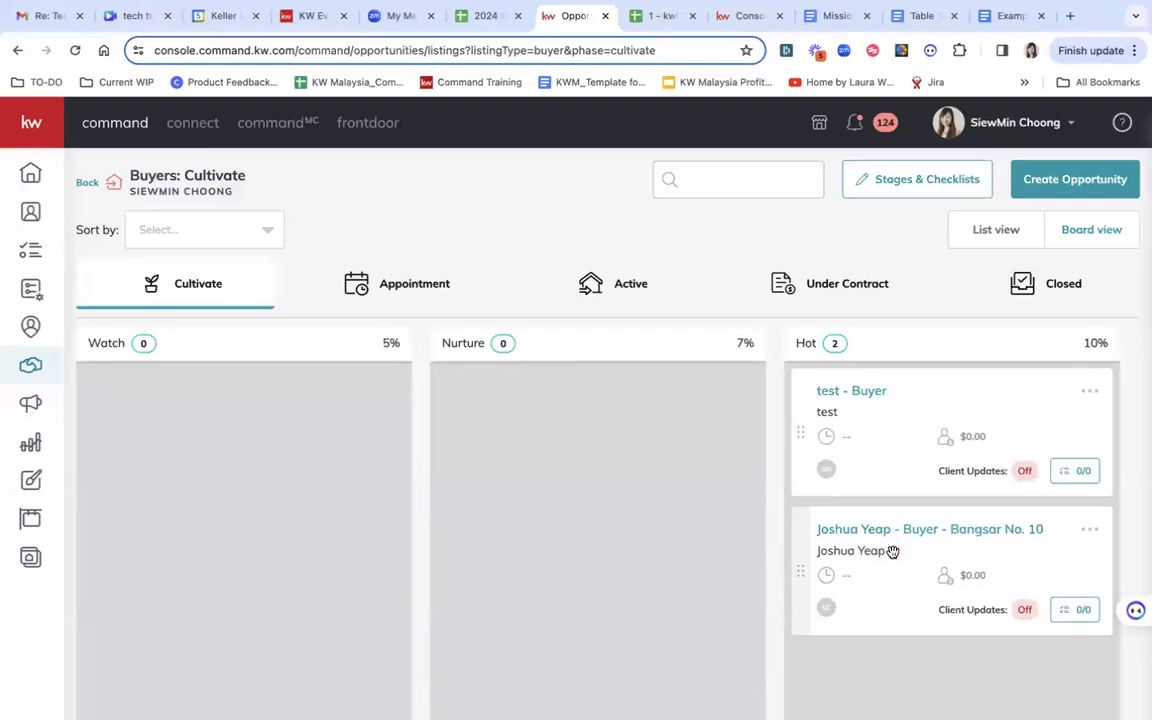
- Move the Bangsar No. 10 opportunity through the Appointment phase into the Searching stage of Active
left_click_drag(892, 548, 369, 294)
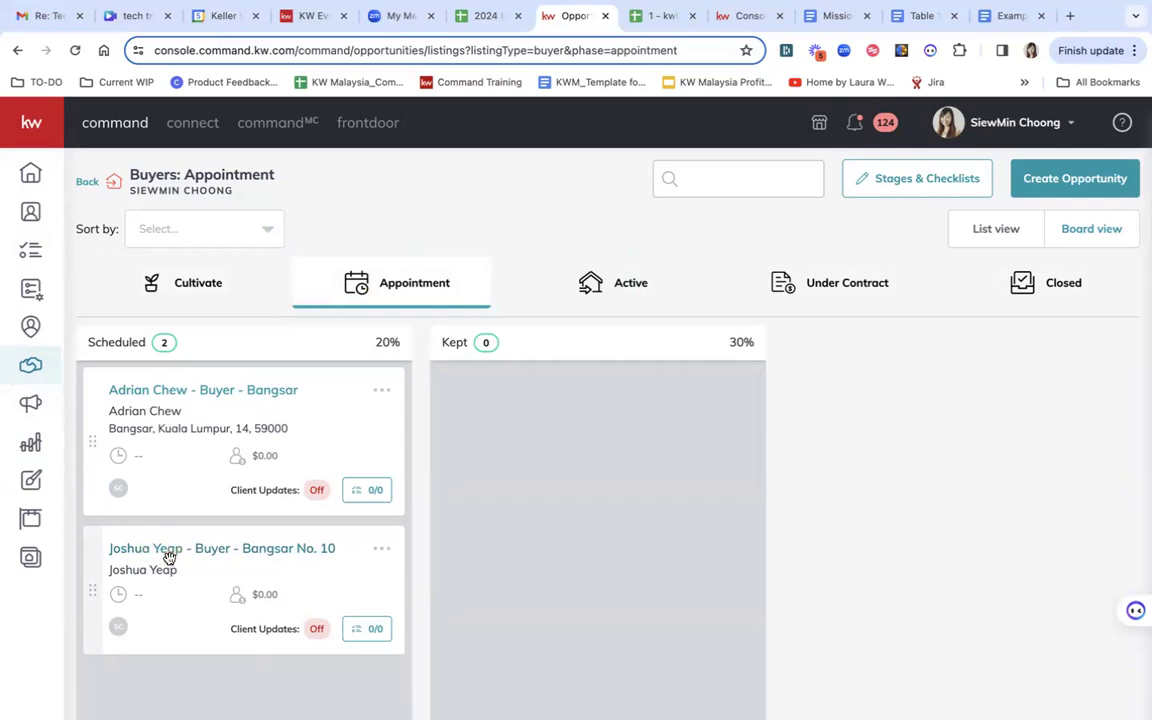
left_click_drag(170, 557, 586, 280)
left_click(587, 281)
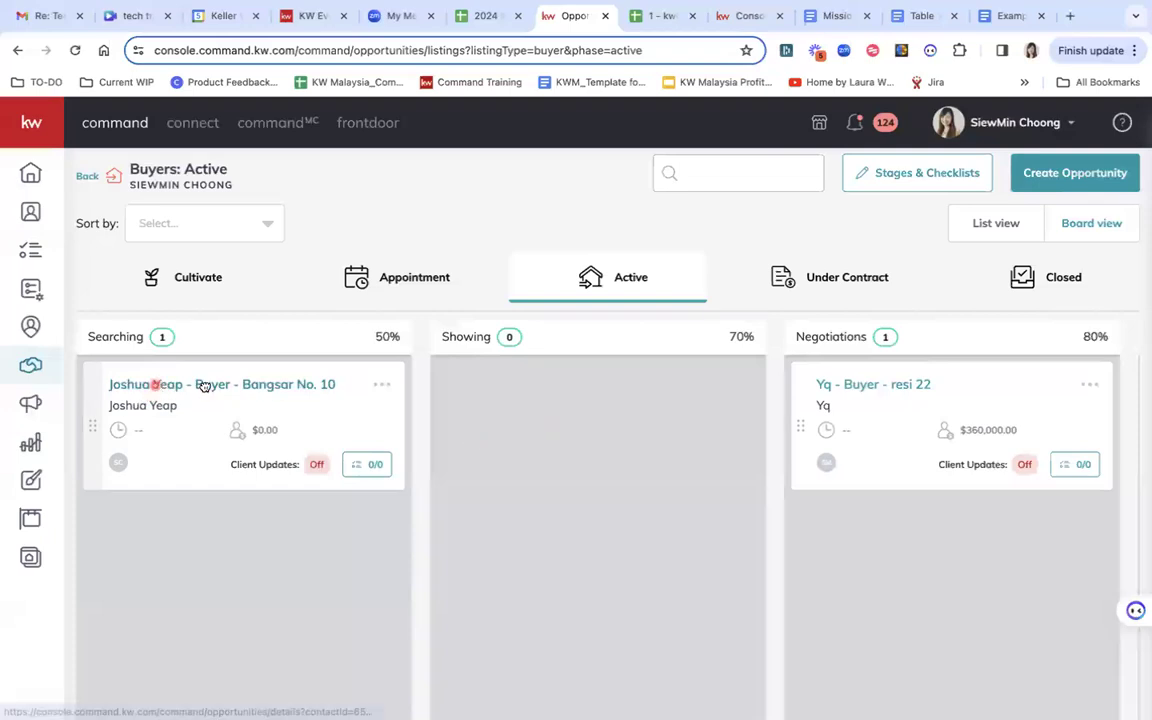
- Advance the Bangsar No. 10 opportunity through Showing and Negotiations into the Under Contract phase
left_click_drag(170, 385, 522, 400)
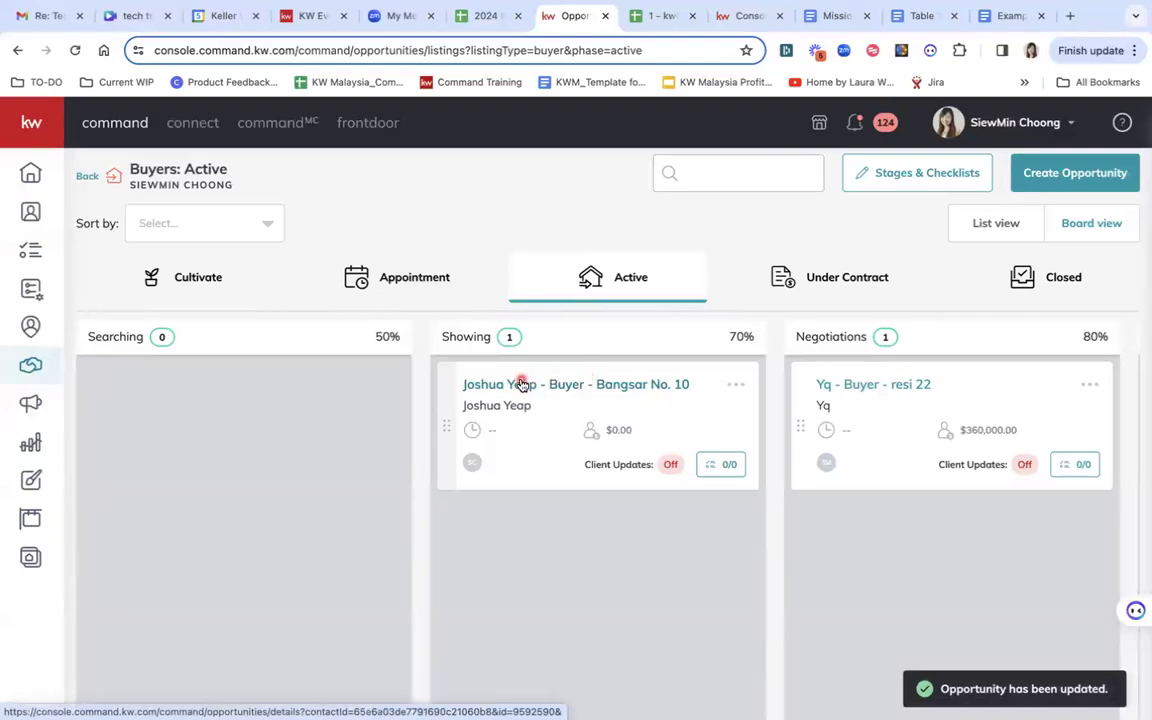
left_click_drag(521, 385, 910, 407)
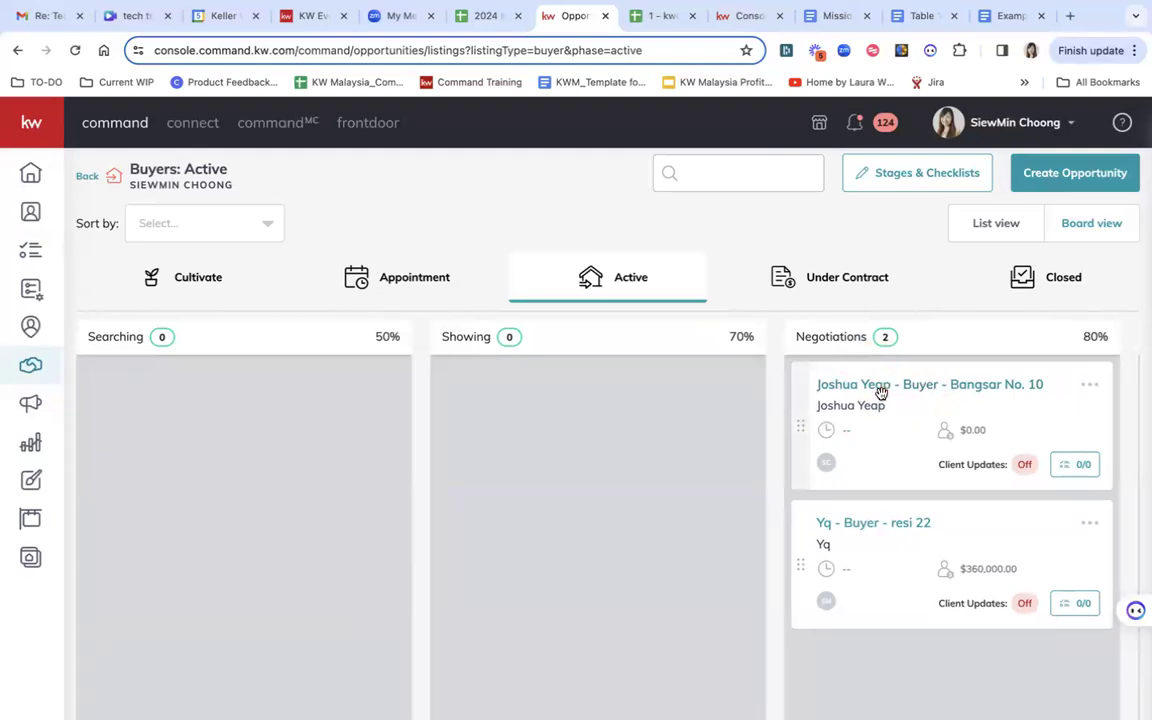
left_click_drag(864, 380, 822, 282)
left_click(822, 280)
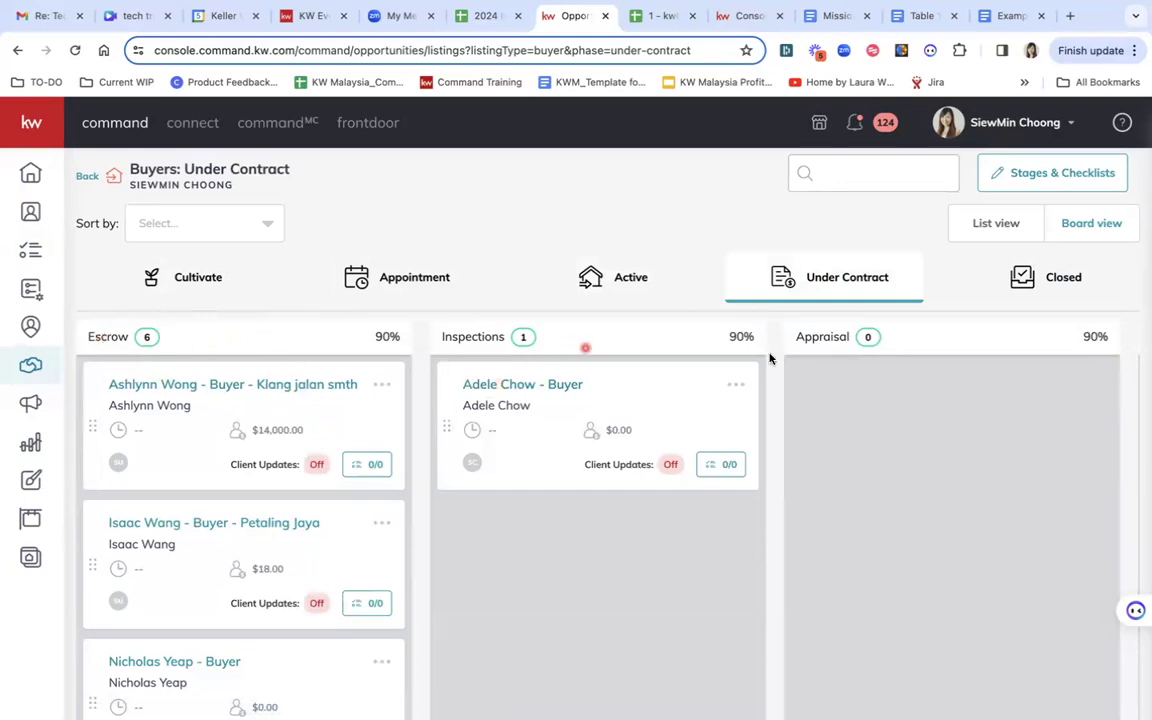
- Examine the stages of the Buyers Under Contract phase and the opportunities listed under Escrow
scroll(848, 440, "right", 6)
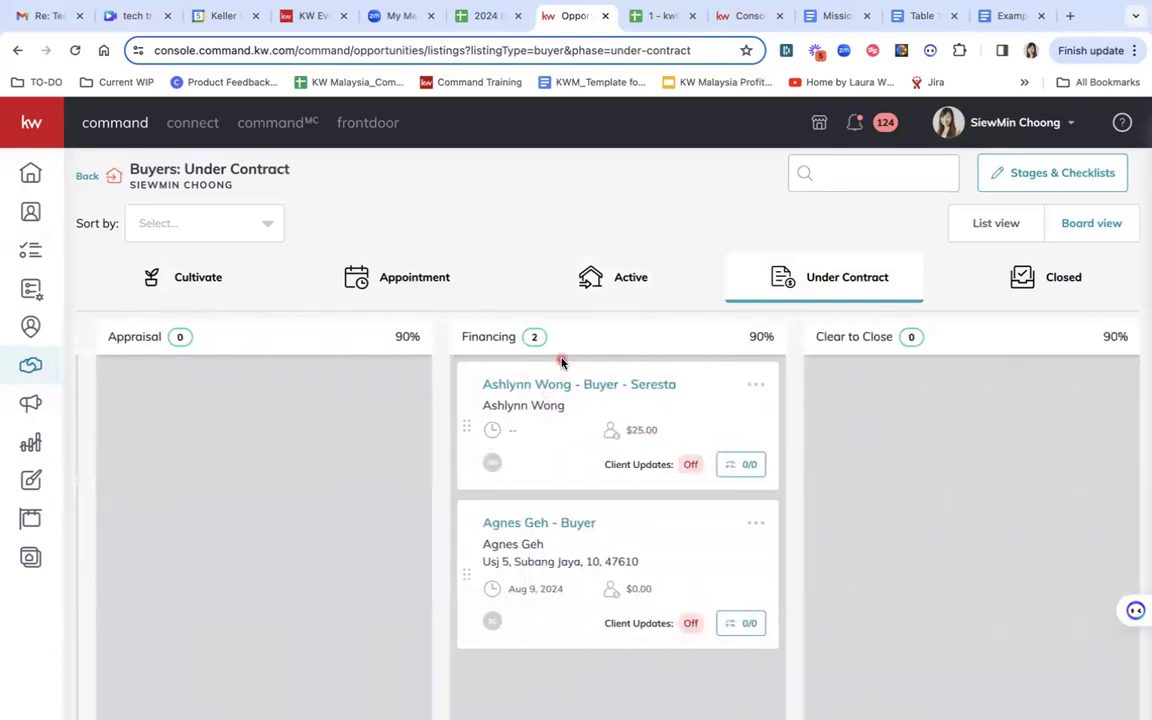
scroll(504, 423, "left", 6)
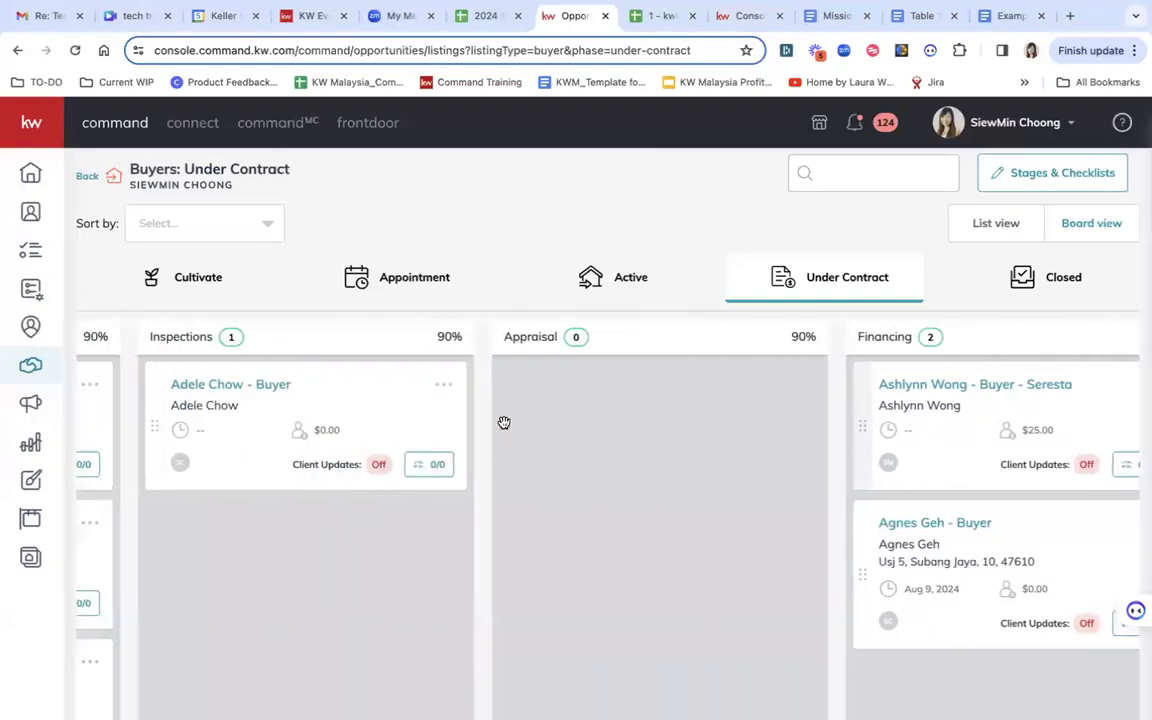
scroll(504, 423, "right", 6)
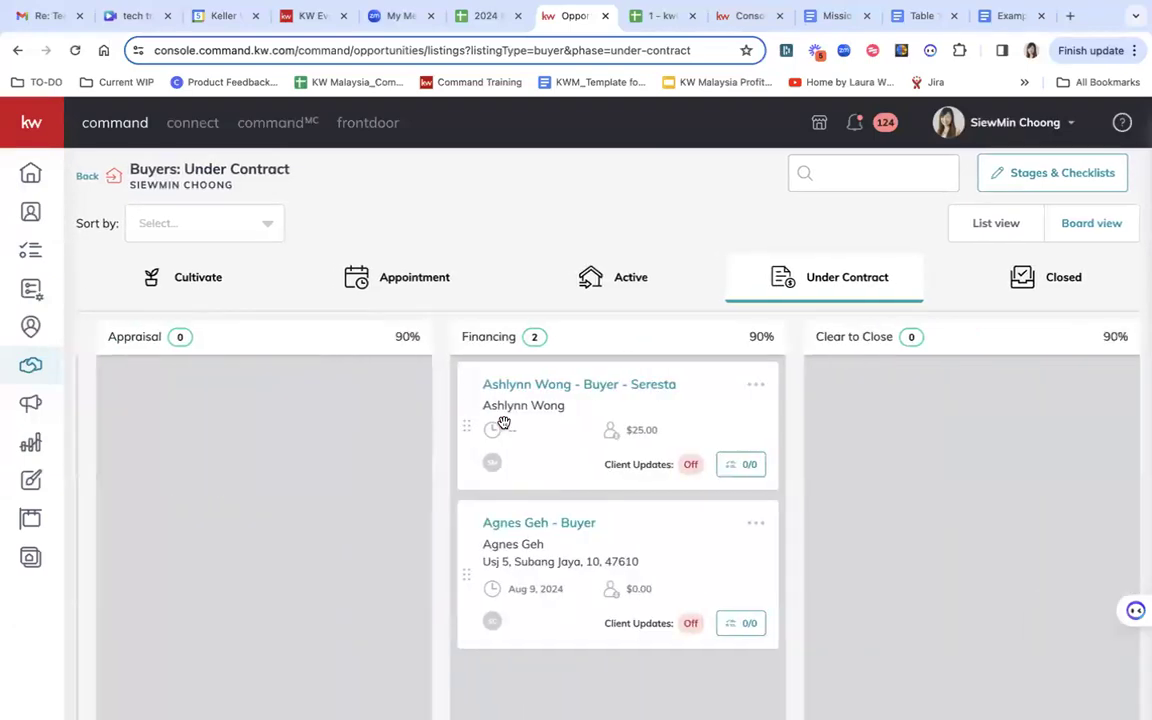
scroll(504, 423, "left", 6)
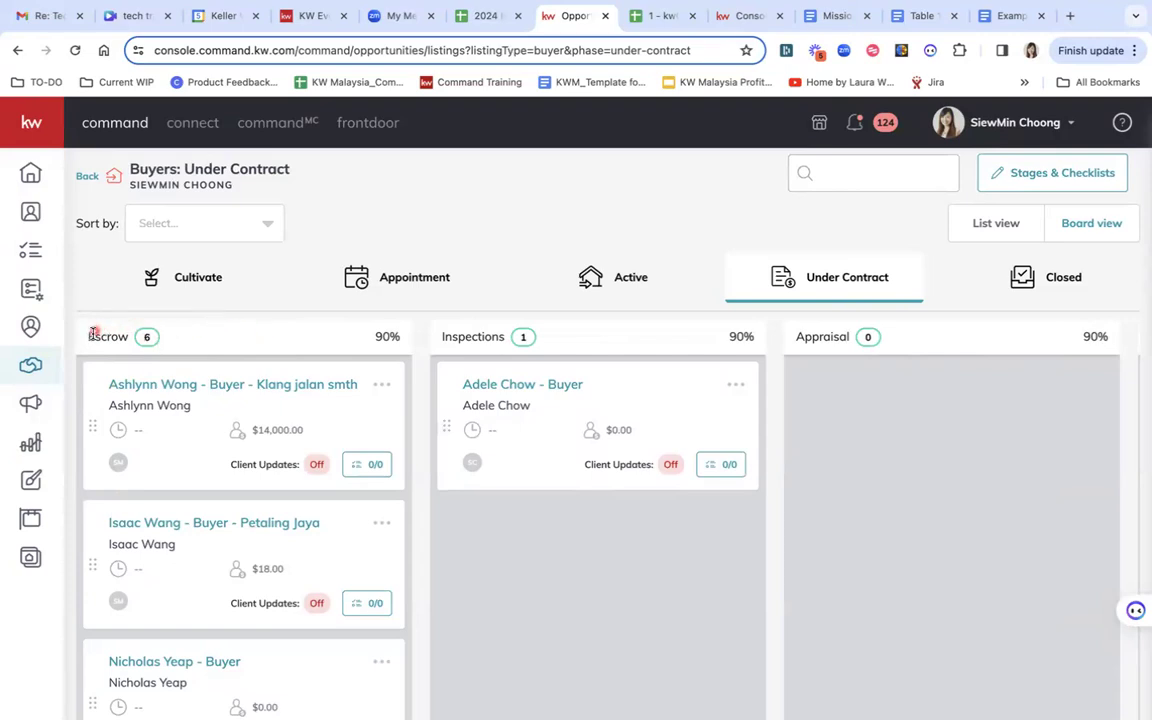
left_click_drag(83, 339, 134, 340)
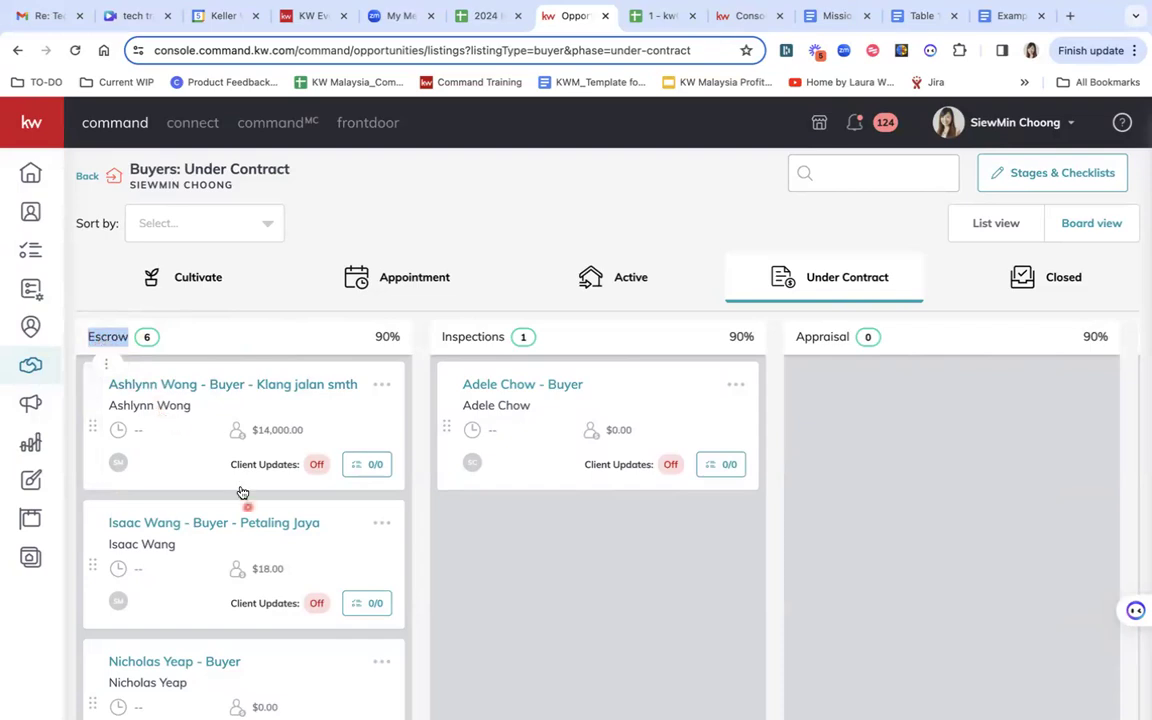
scroll(252, 532, "down", 5)
scroll(252, 532, "down", 5)
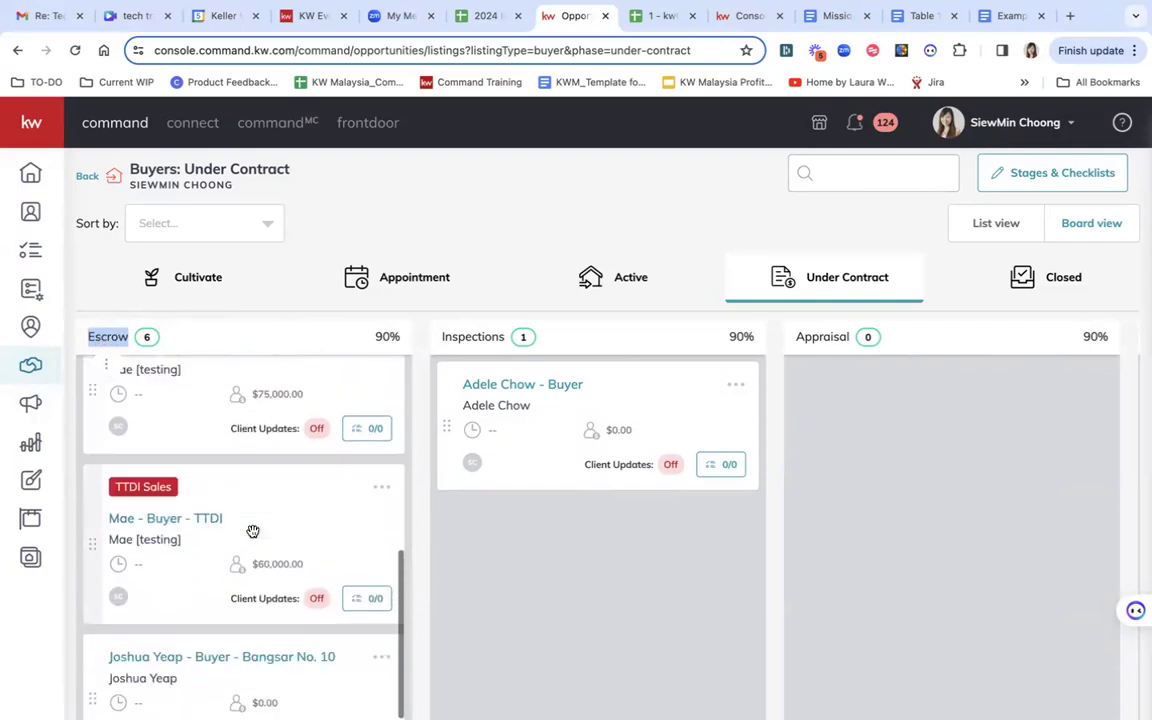
left_click_drag(149, 605, 150, 398)
scroll(191, 512, "down", 5)
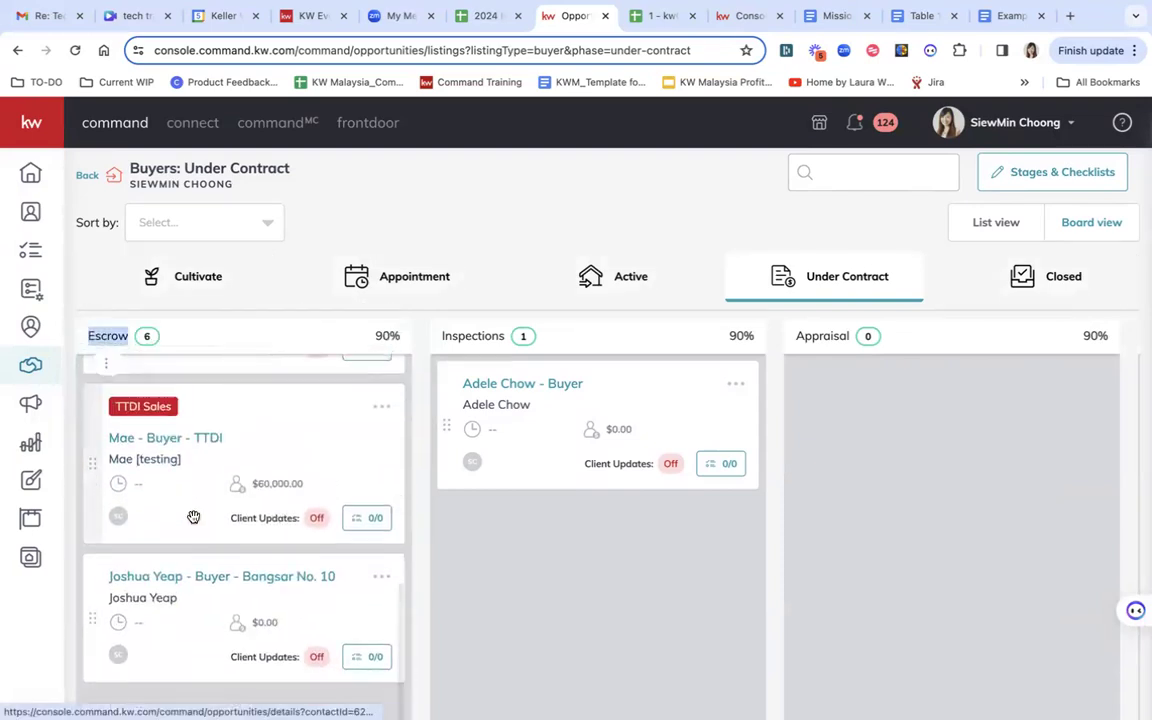
scroll(193, 517, "up", 5)
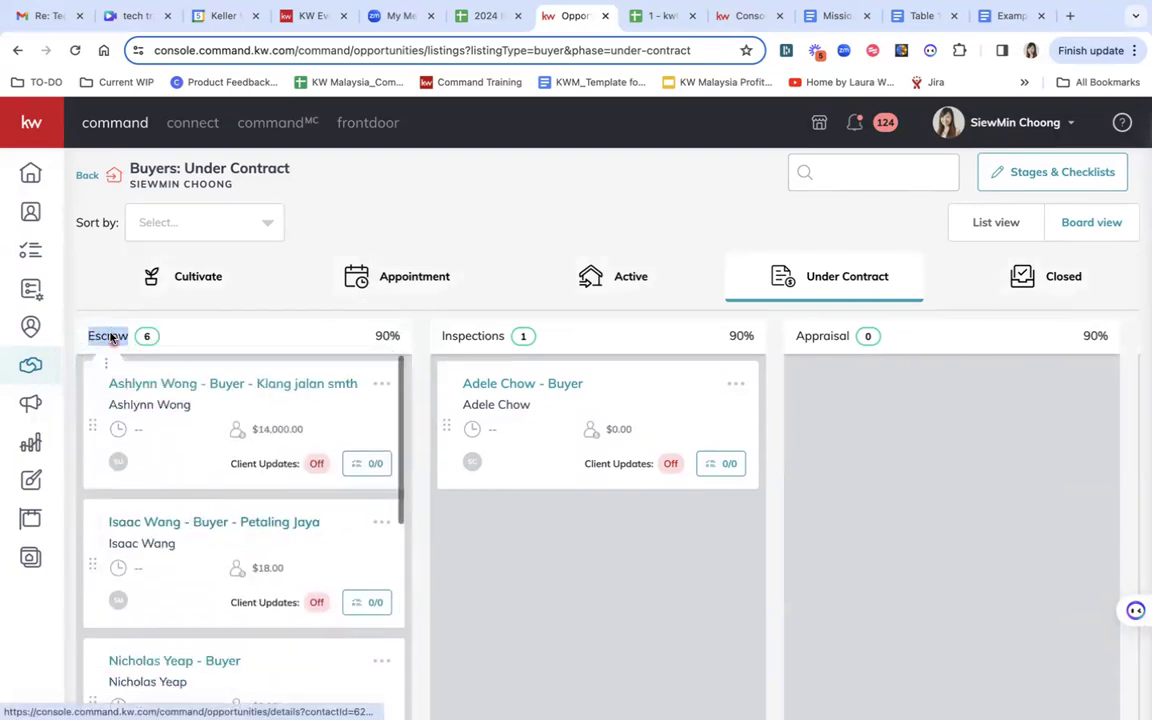
- Rename the Escrow stage of the Buyers Under Contract phase to "Earnest Deposit Collected" and save it
left_click(1036, 174)
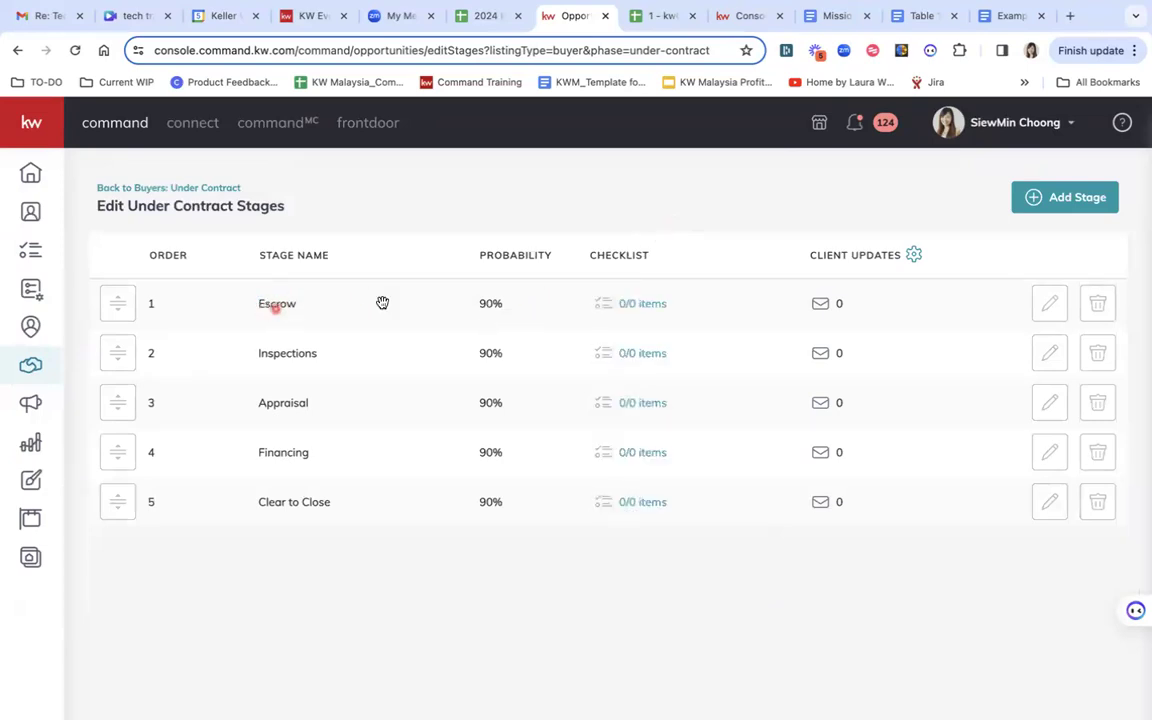
left_click(1050, 303)
left_click(340, 367)
key("BackSpace")
key("BackSpace")
key("BackSpace")
key("BackSpace")
key("BackSpace")
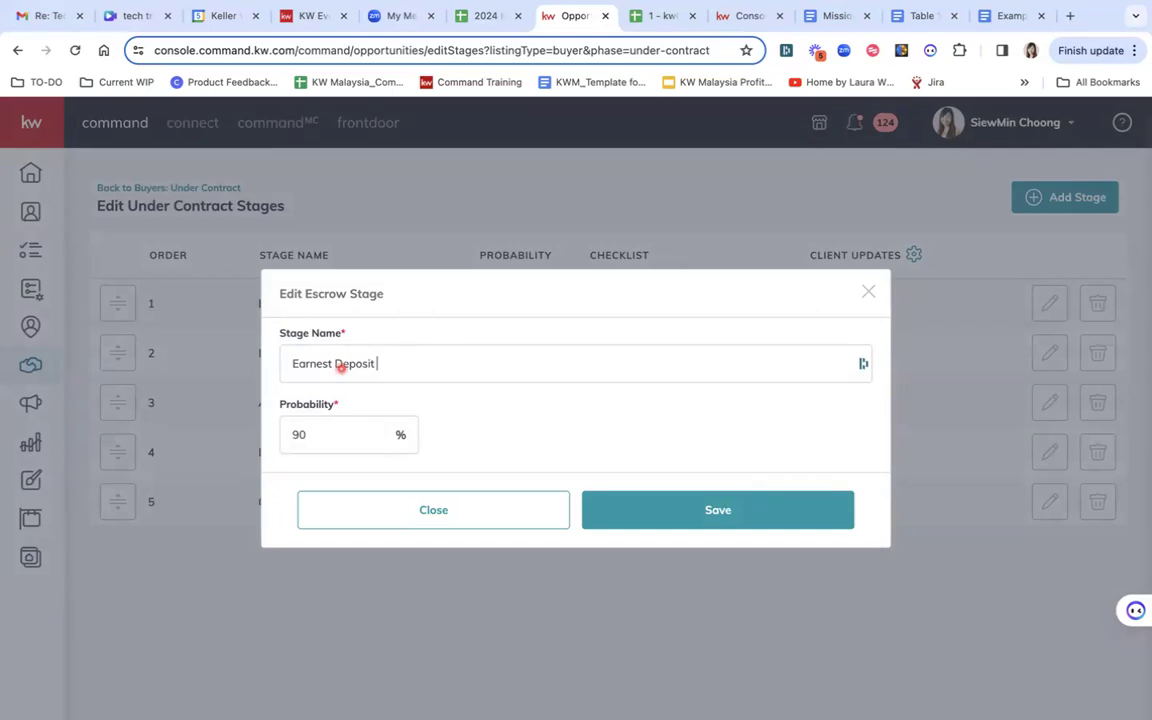
type("arnest Deposit Collected")
left_click(656, 509)
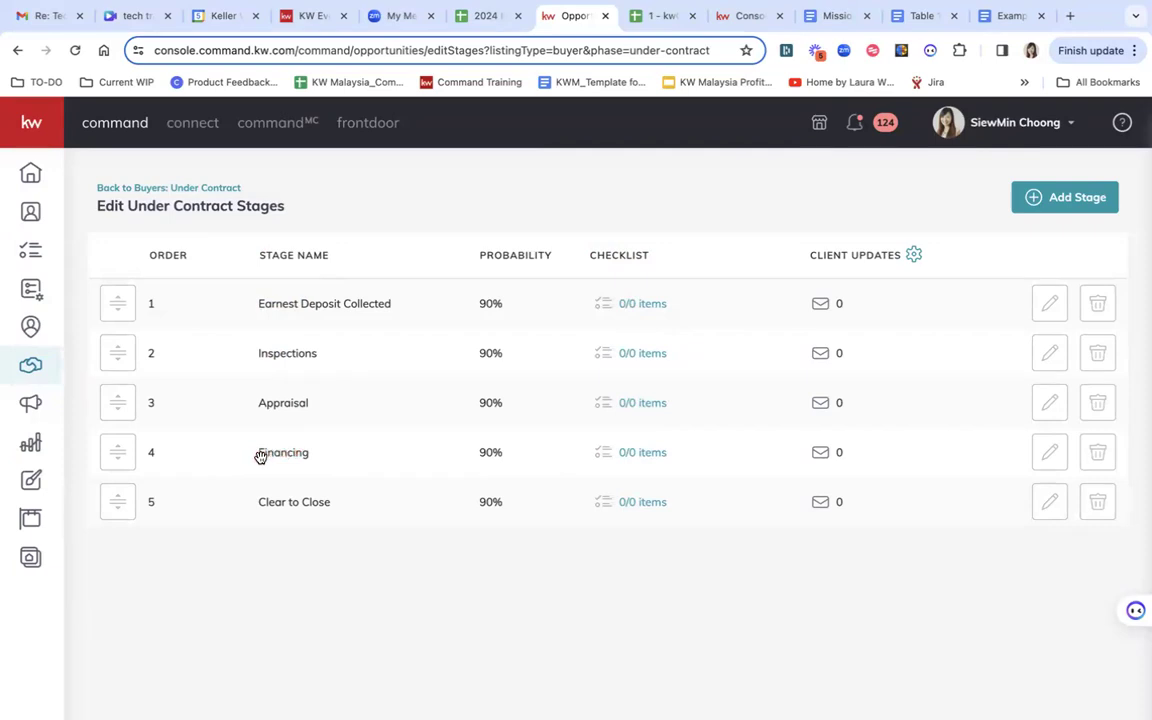
- Create a task named "Submit loan documents" in the checklist of the Financing stage
left_click(643, 455)
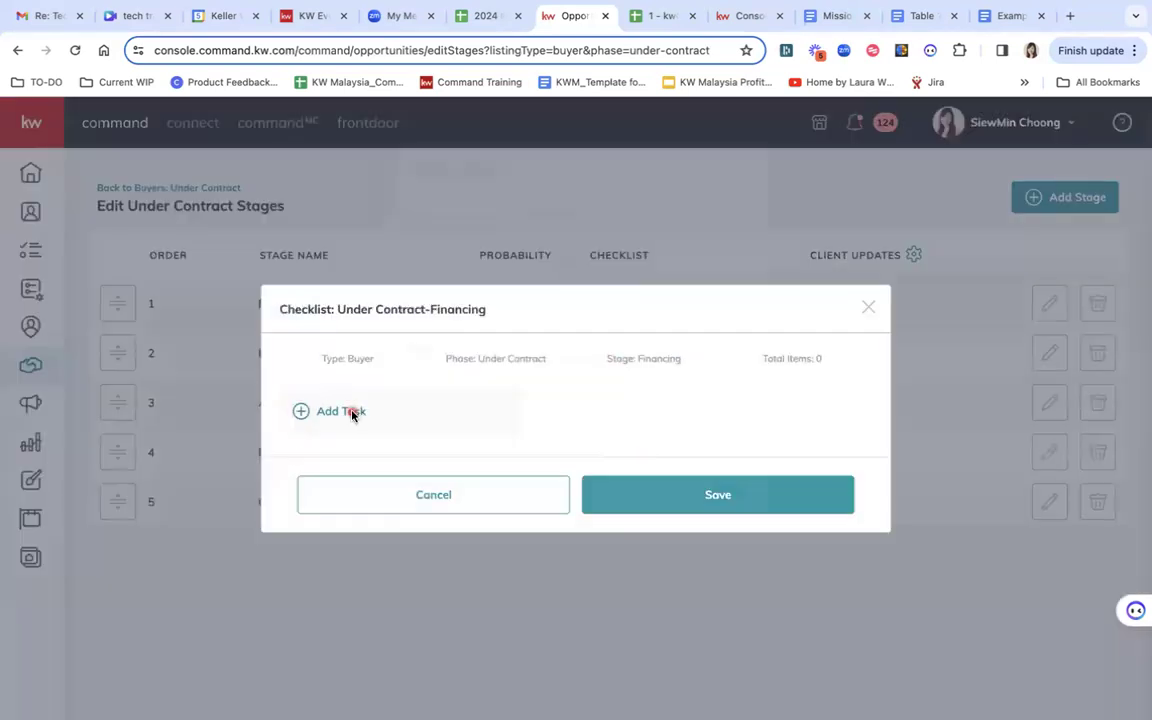
left_click(341, 411)
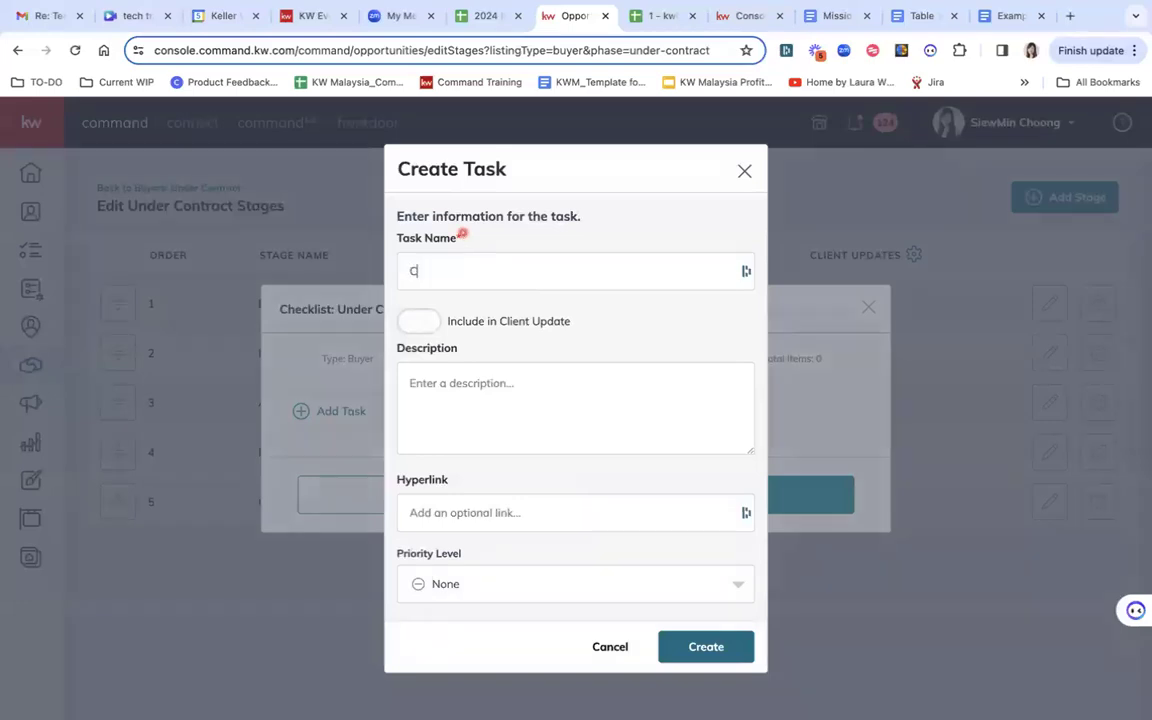
type("Submit loan documents")
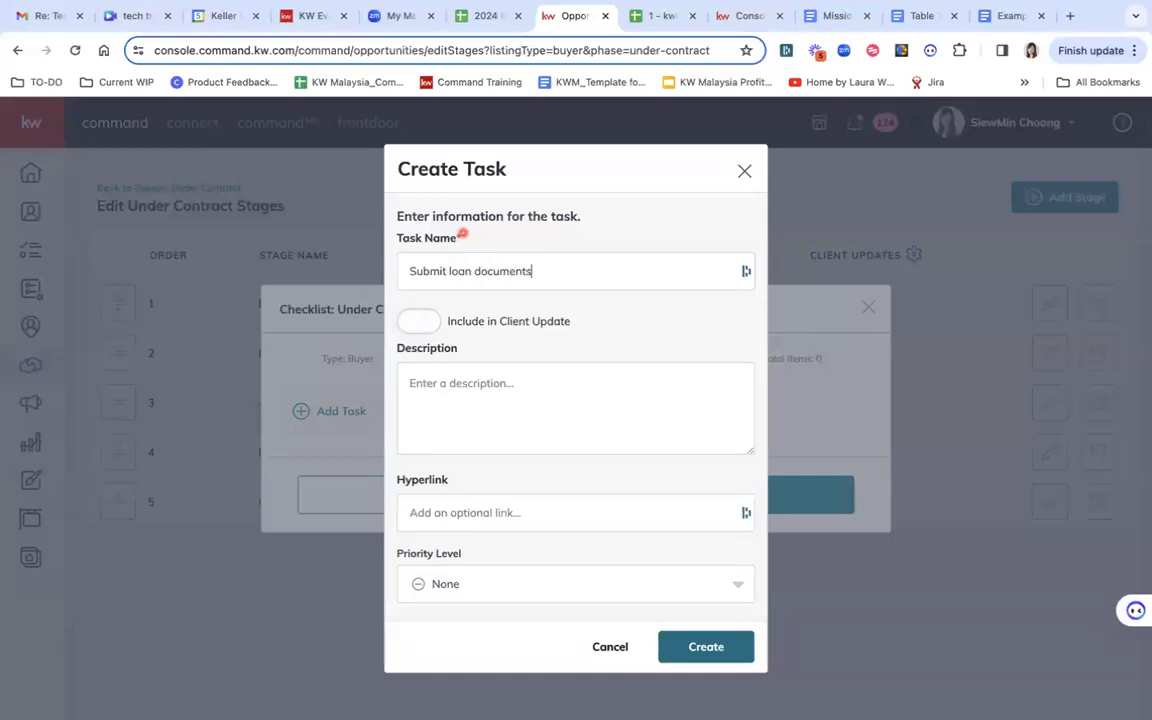
left_click(509, 399)
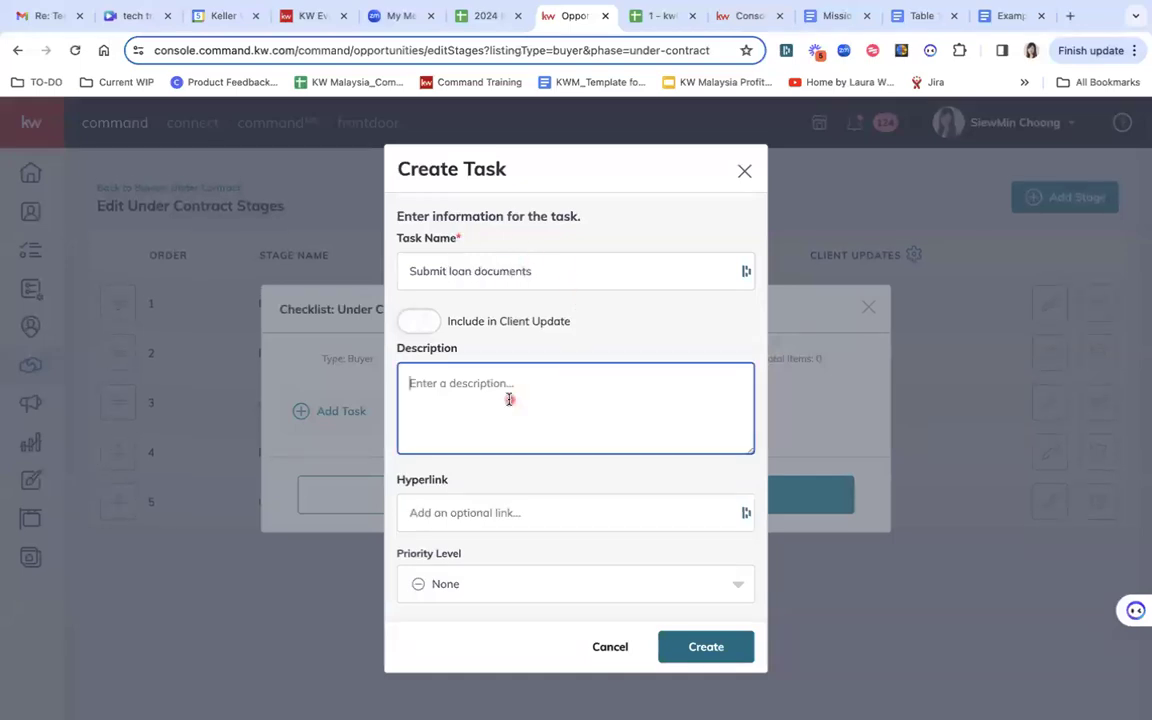
left_click(706, 648)
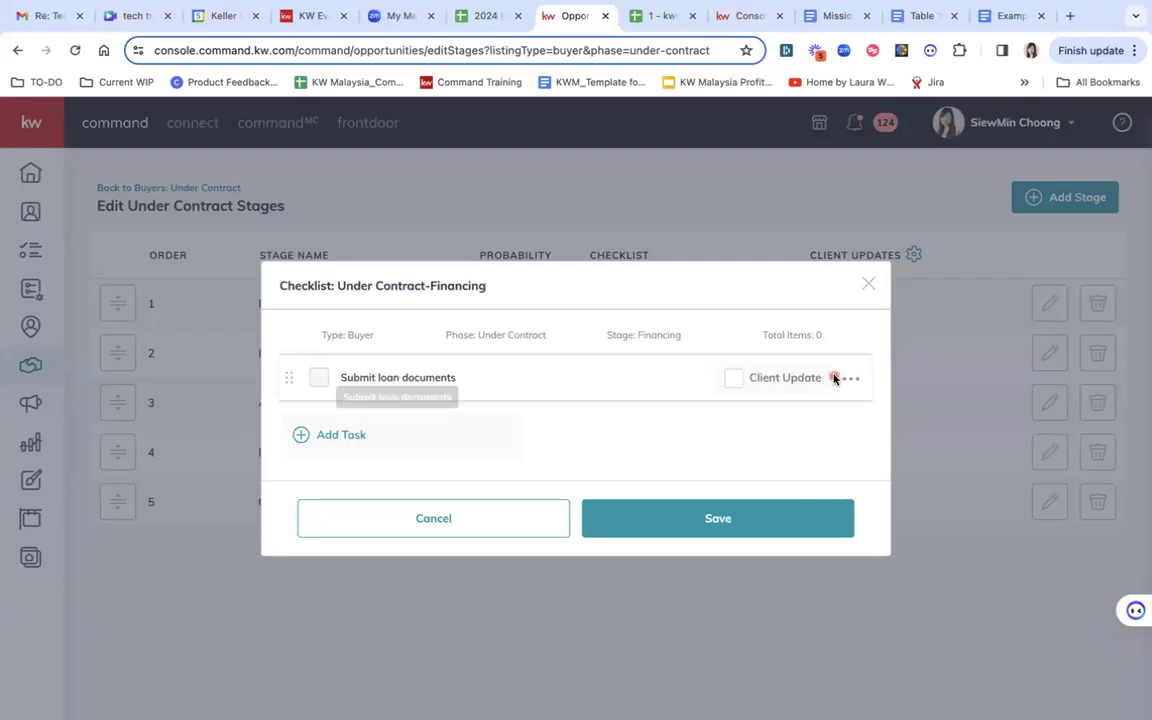
- Rename the loan documents task in the Financing checklist to "1. Submit loan documents"
left_click(851, 378)
left_click(793, 400)
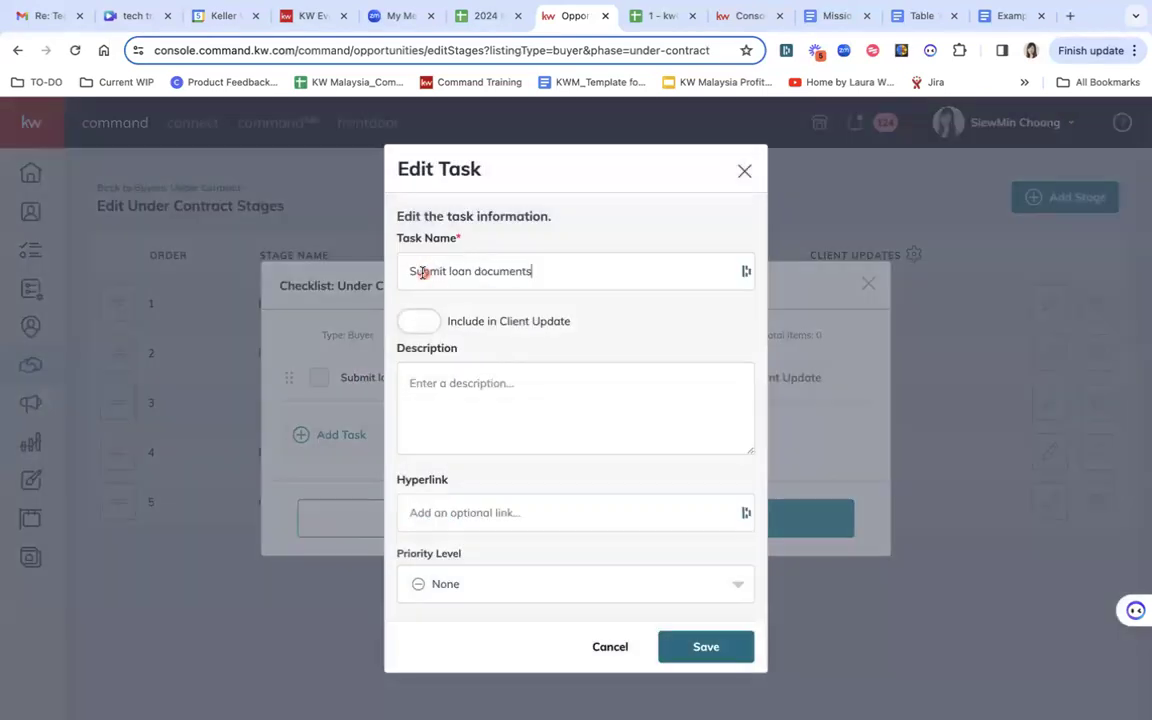
left_click(413, 270)
type("1.")
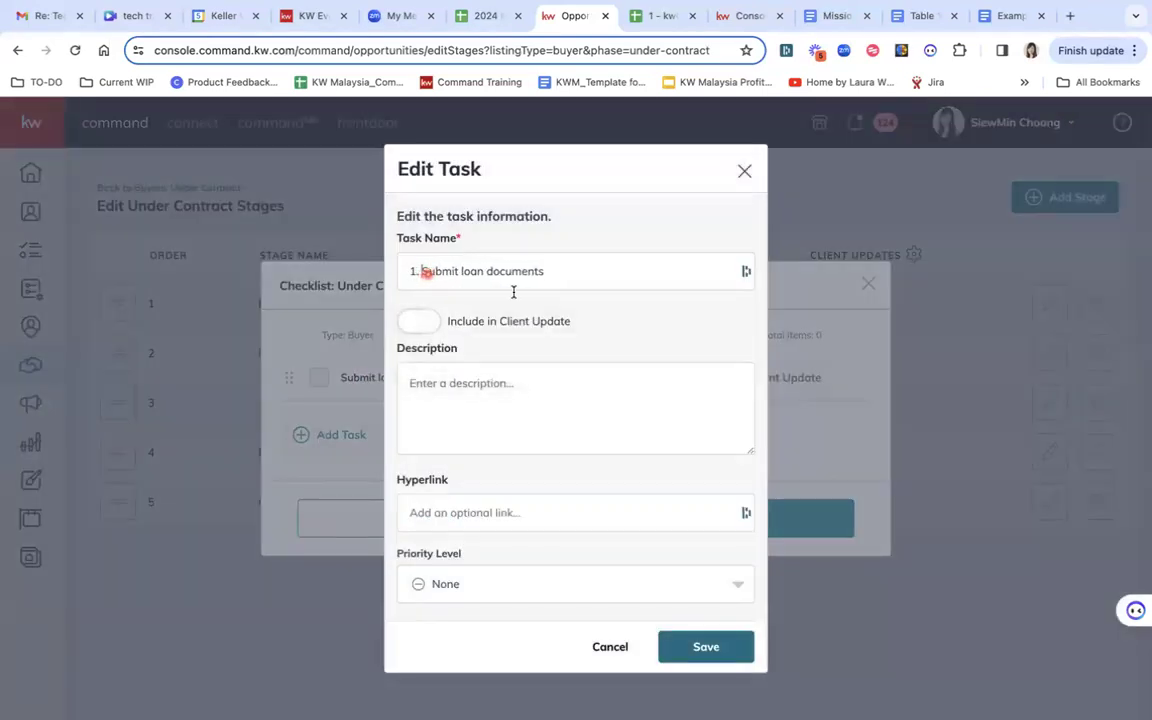
left_click(690, 647)
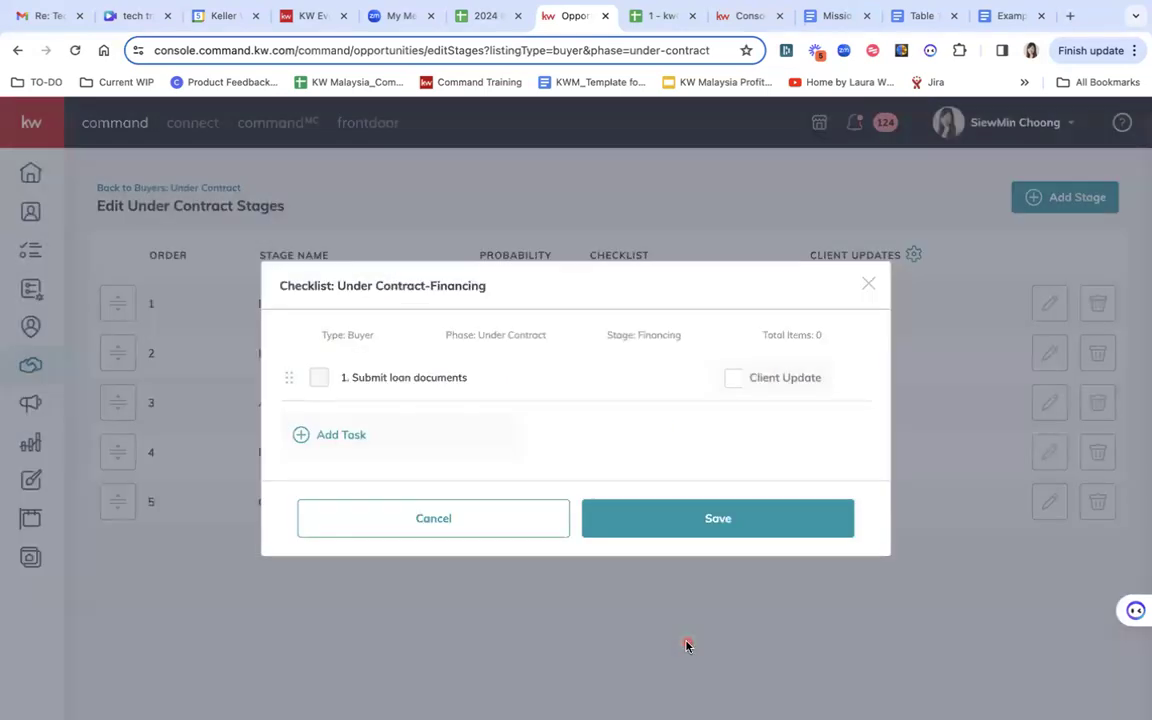
- Add the task "2. Check with banker on loan status" to the Financing checklist and save the checklist
left_click(329, 434)
left_click(594, 282)
type("2")
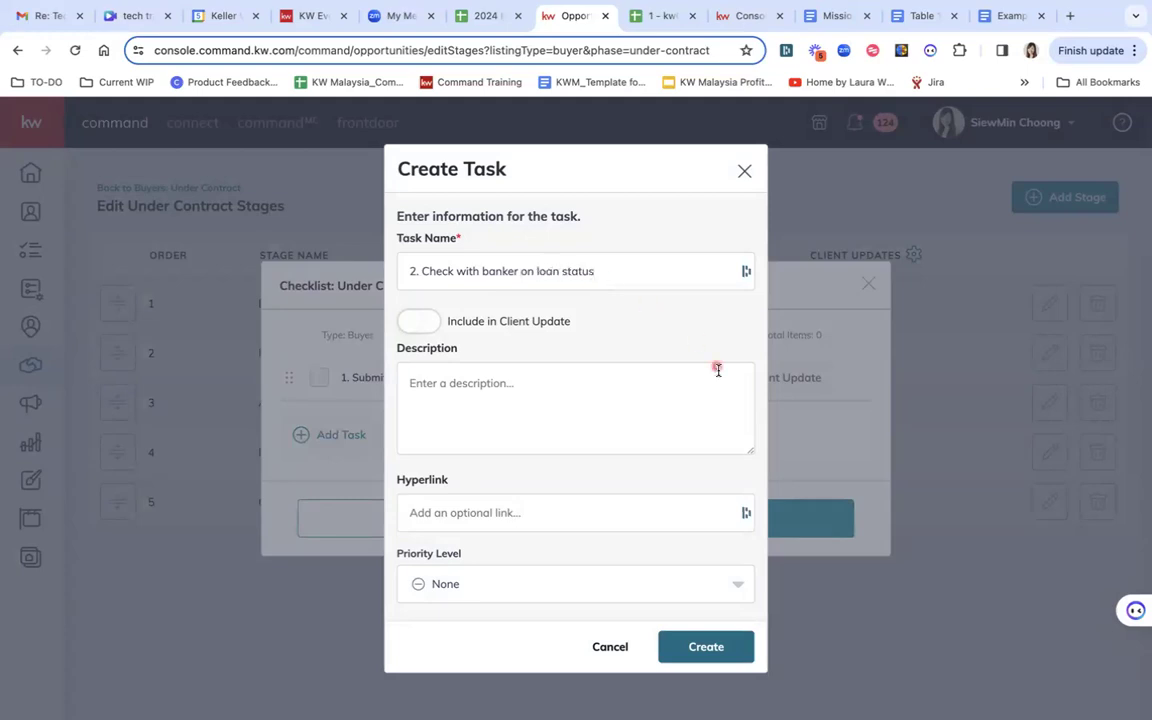
left_click(687, 655)
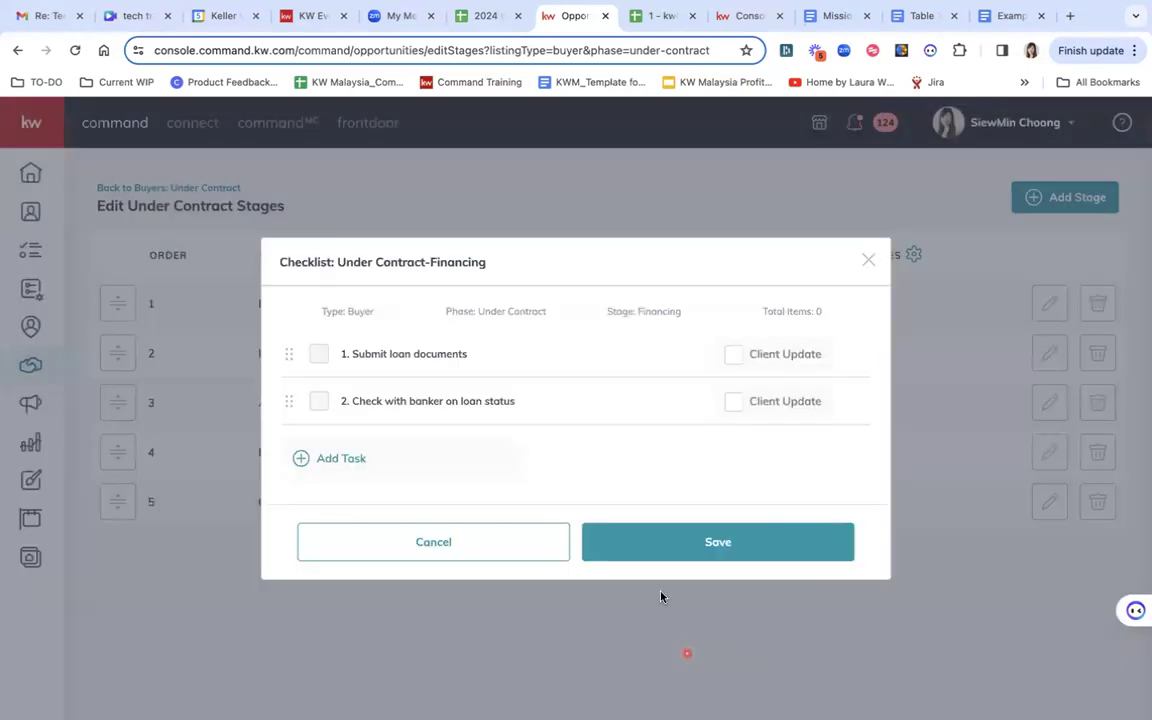
left_click(720, 543)
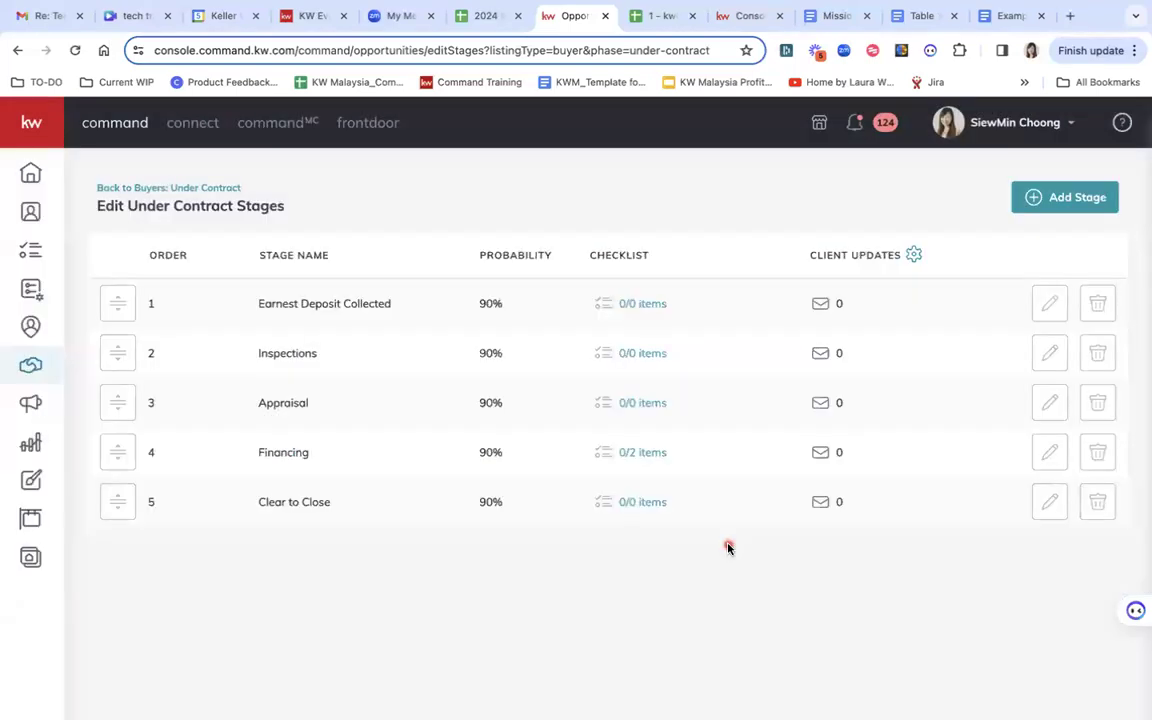
- Return to the Buyers Under Contract board and move the Bangsar No. 10 opportunity from Earnest Deposit Collected to Financing
left_click(639, 454)
left_click(643, 453)
left_click(203, 188)
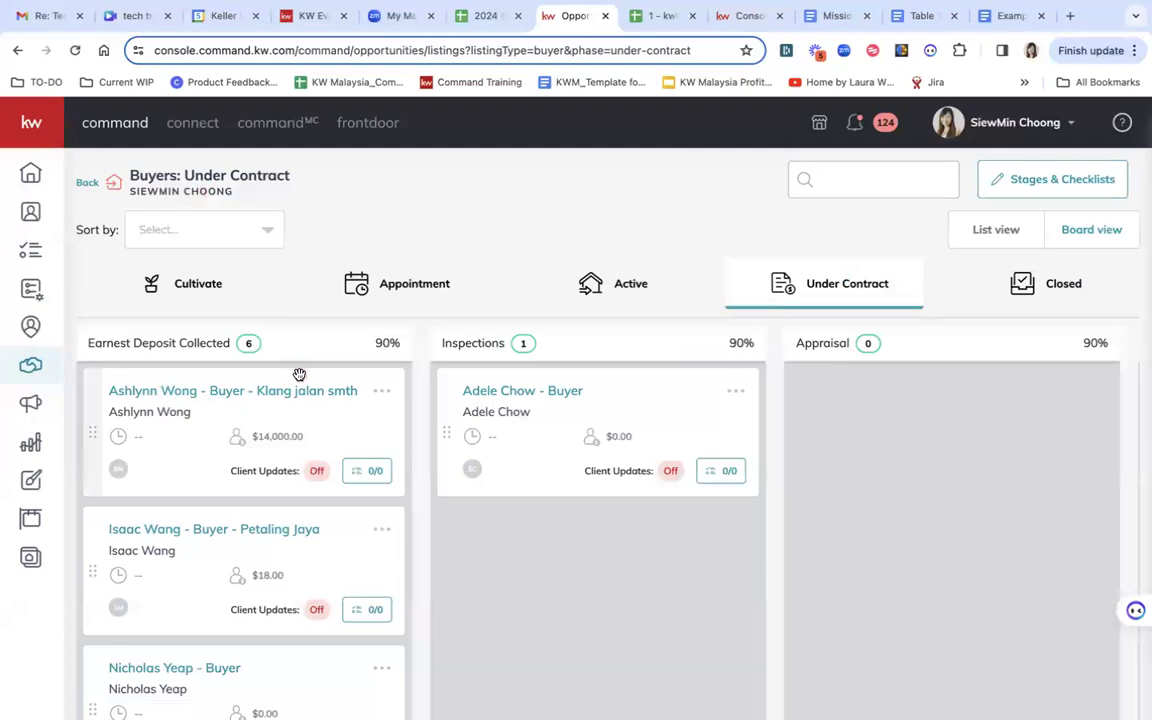
scroll(334, 527, "down", 5)
scroll(334, 530, "down", 1)
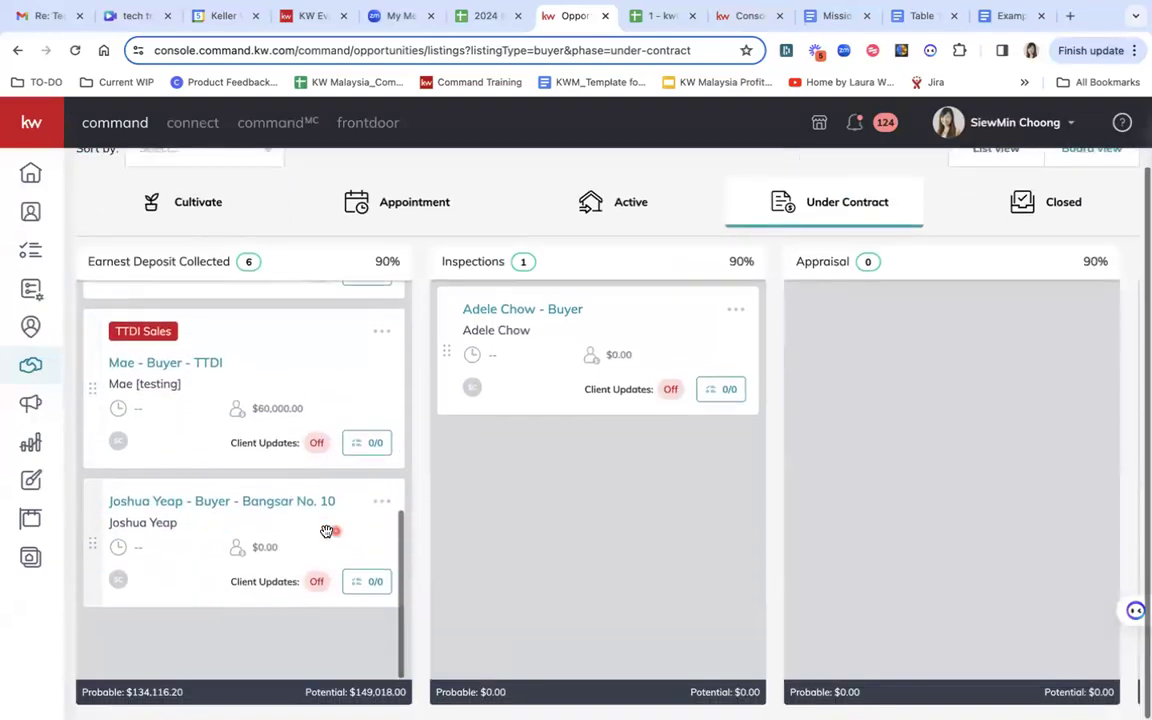
left_click_drag(195, 517, 906, 374)
scroll(921, 491, "right", 5)
left_click_drag(569, 349, 862, 360)
scroll(918, 385, "right", 5)
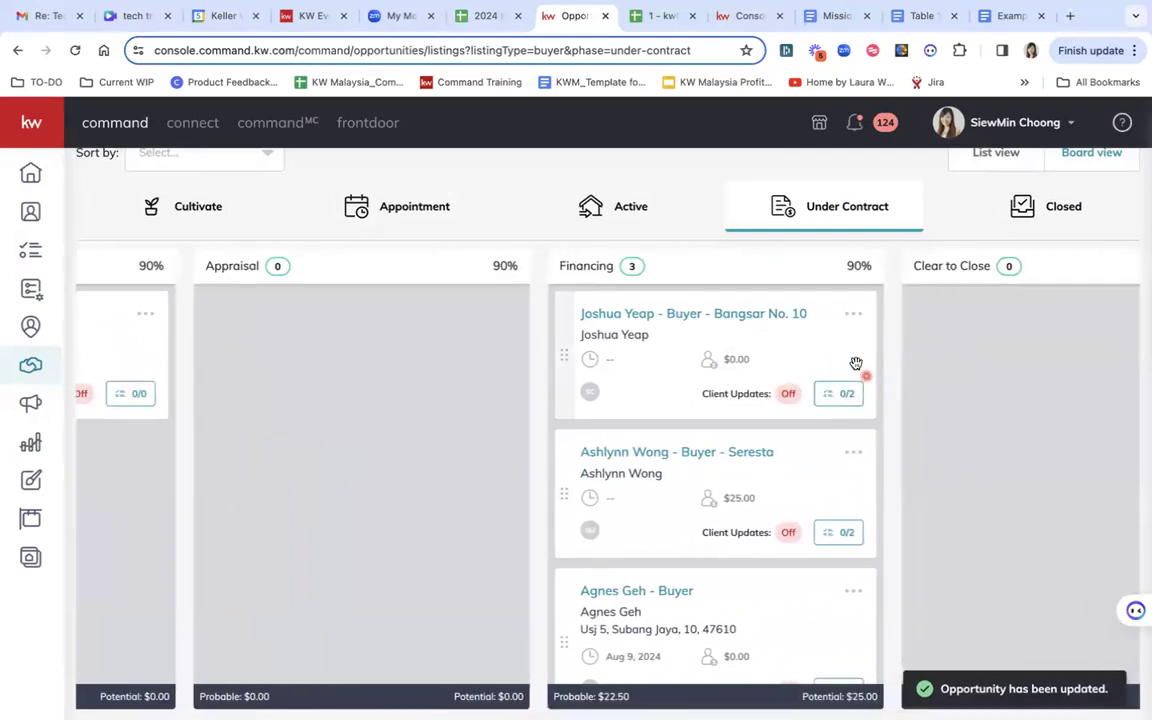
- View the Bangsar No. 10 opportunity's Financing tasks, select "1. Submit loan documents", and close the task list
left_click(841, 394)
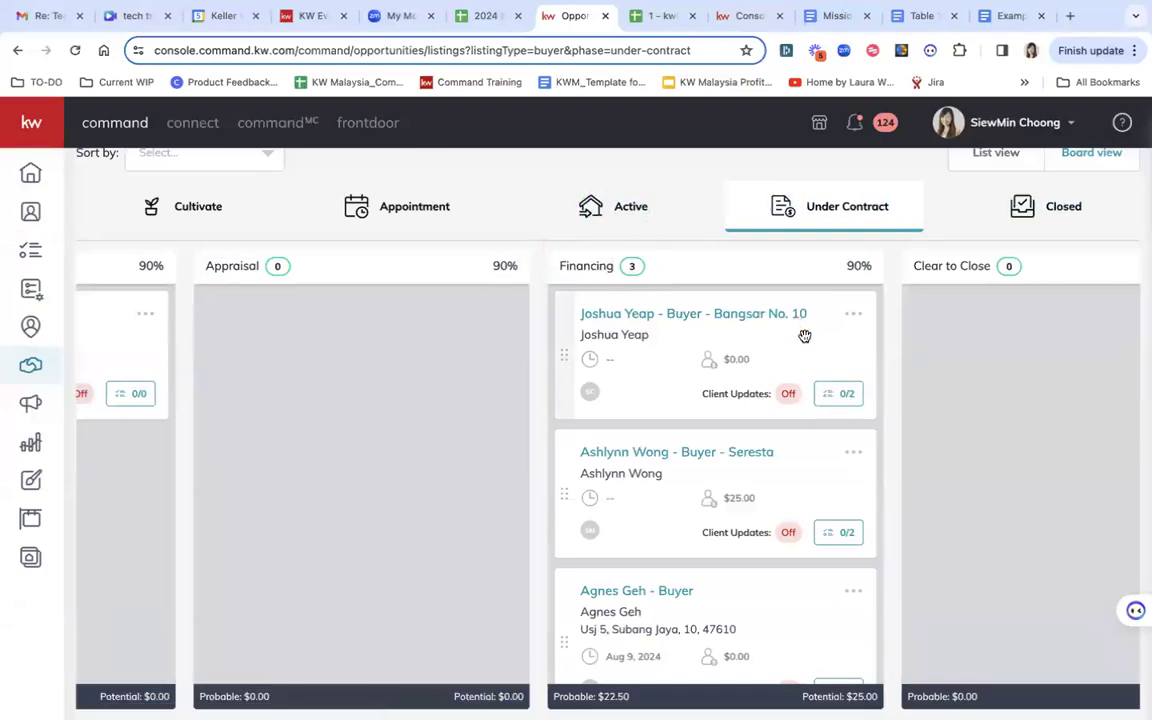
left_click(834, 396)
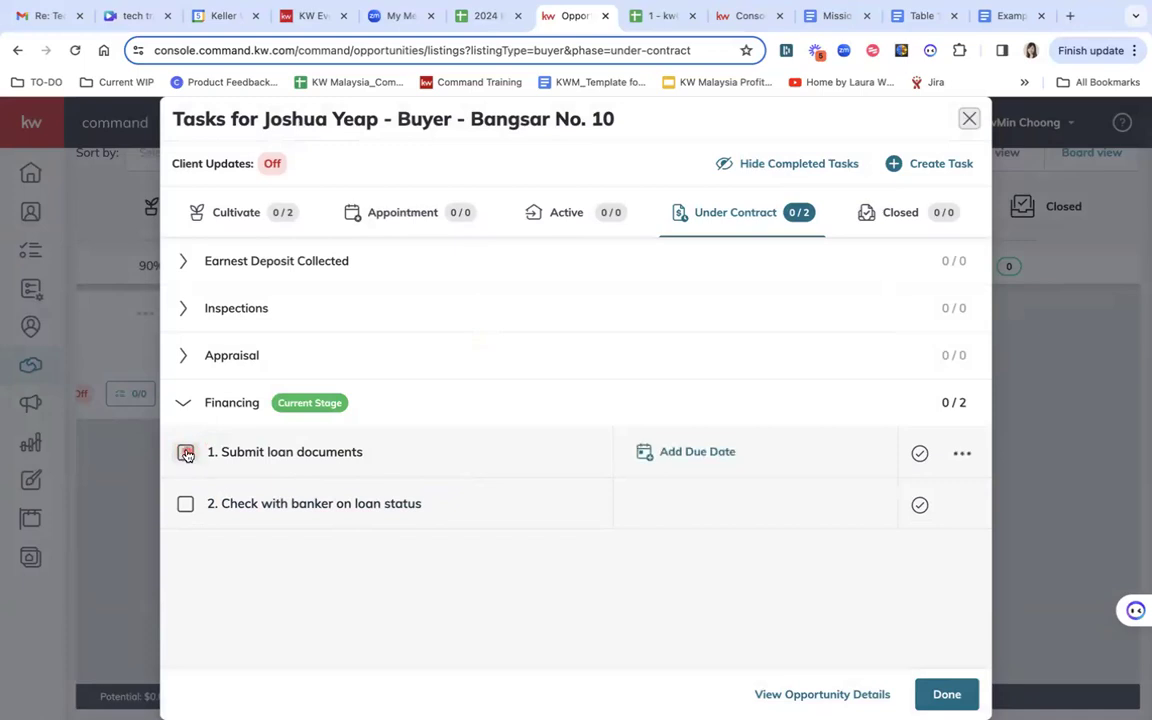
left_click(186, 453)
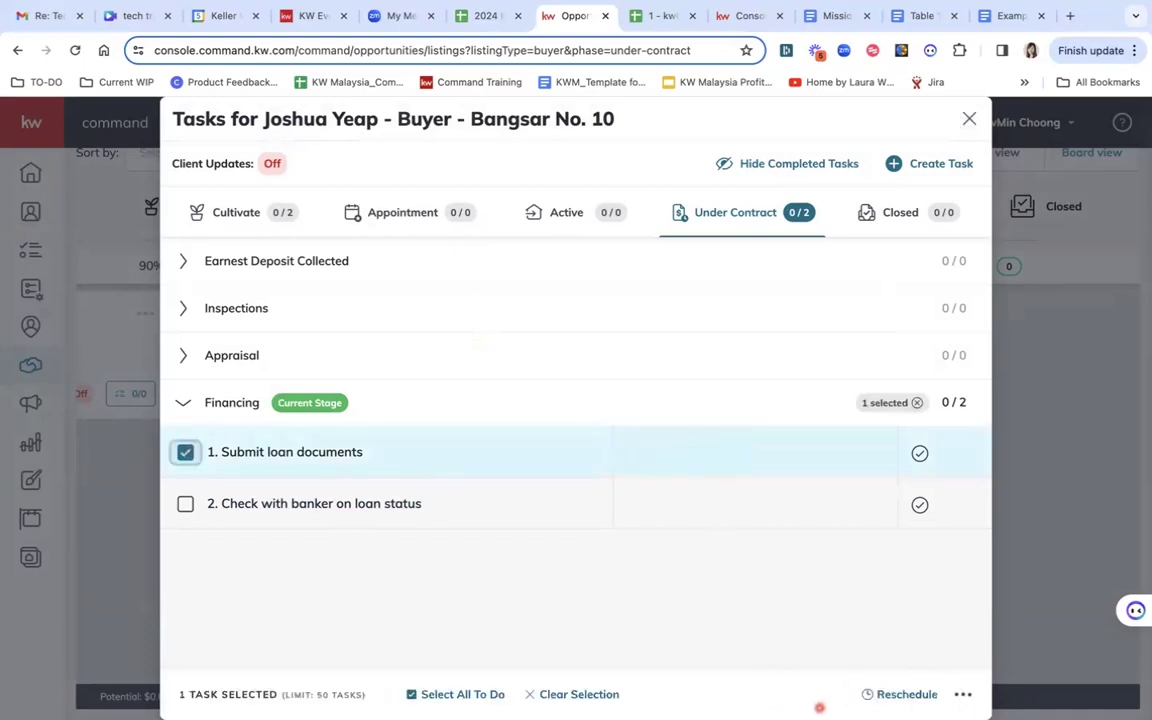
left_click(971, 121)
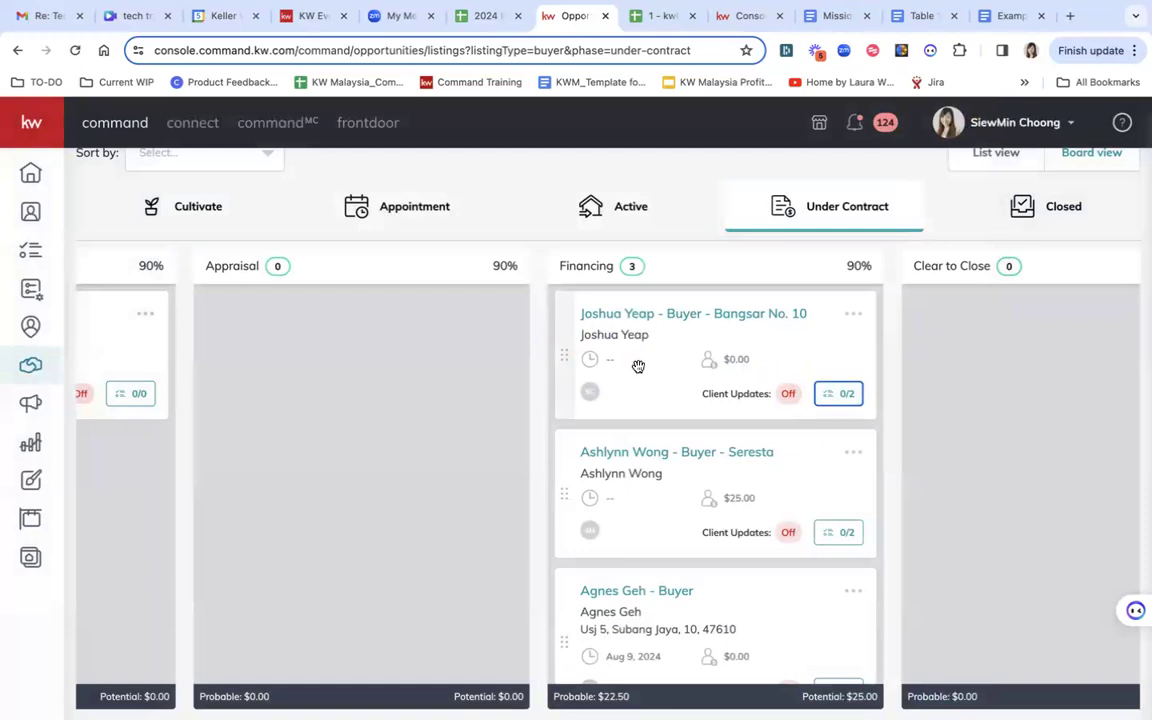
- Move the Bangsar No. 10 opportunity from the Financing stage to Clear to Close
scroll(638, 365, "up", 1)
scroll(702, 211, "down", 1)
scroll(806, 303, "up", 1)
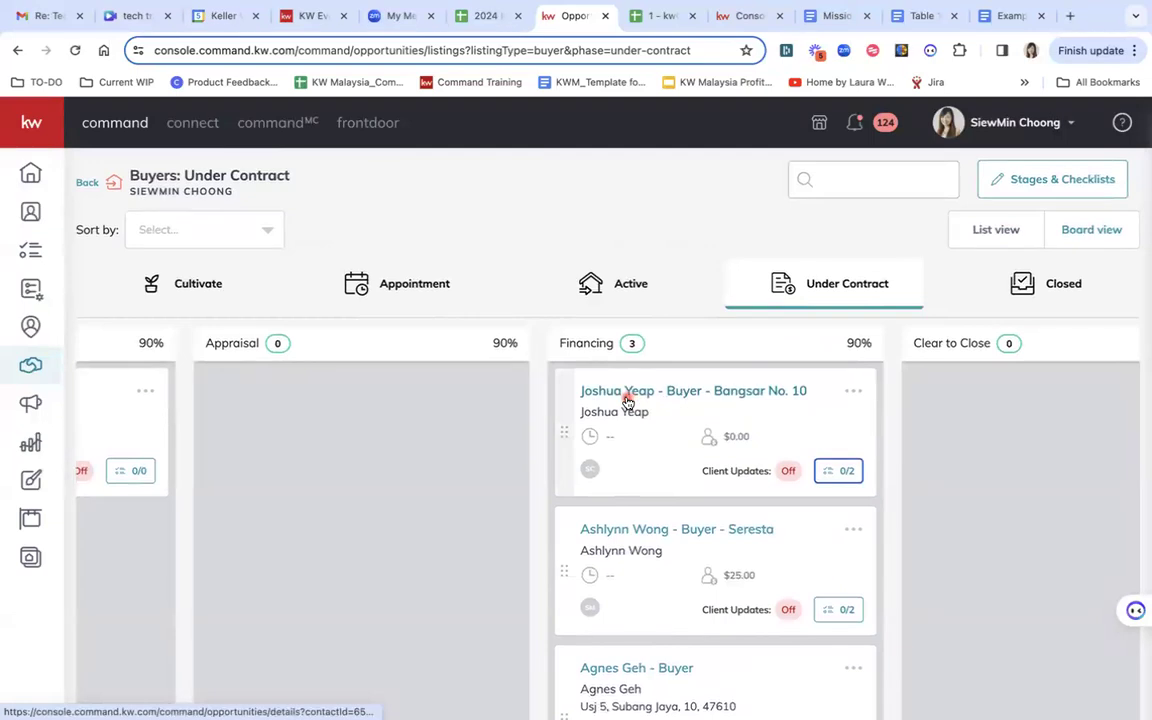
left_click_drag(627, 400, 653, 386)
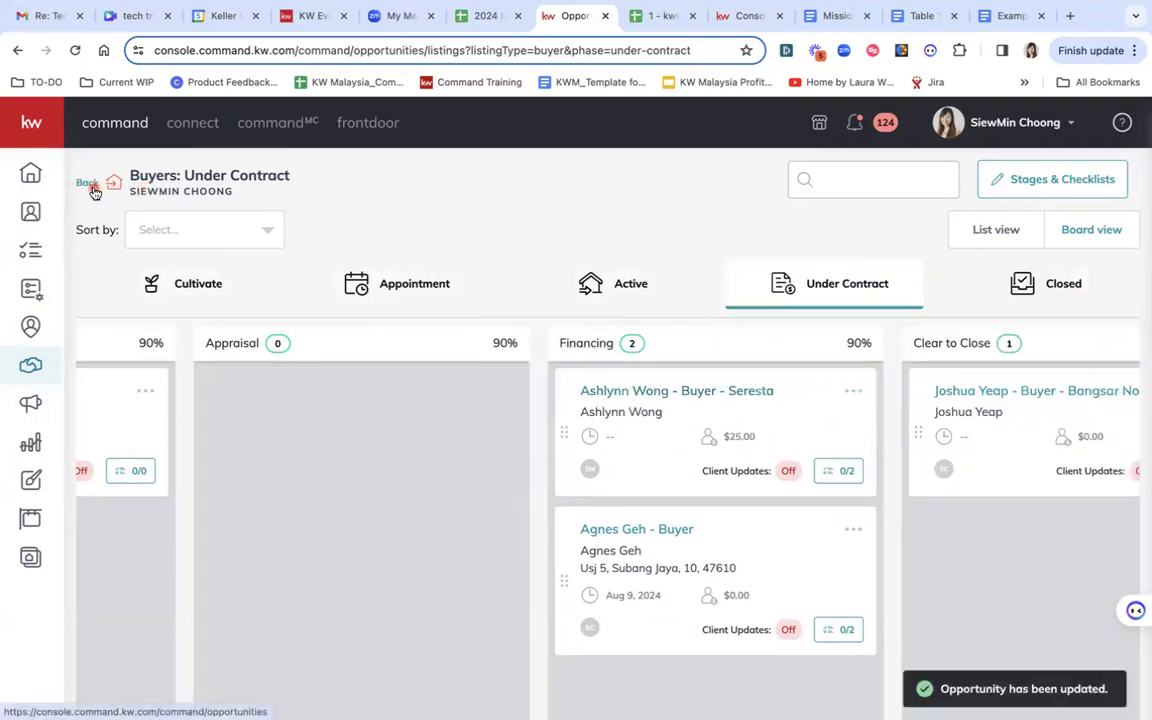
- Return to the opportunities overview and look over the pipelines for each opportunity type
left_click(90, 185)
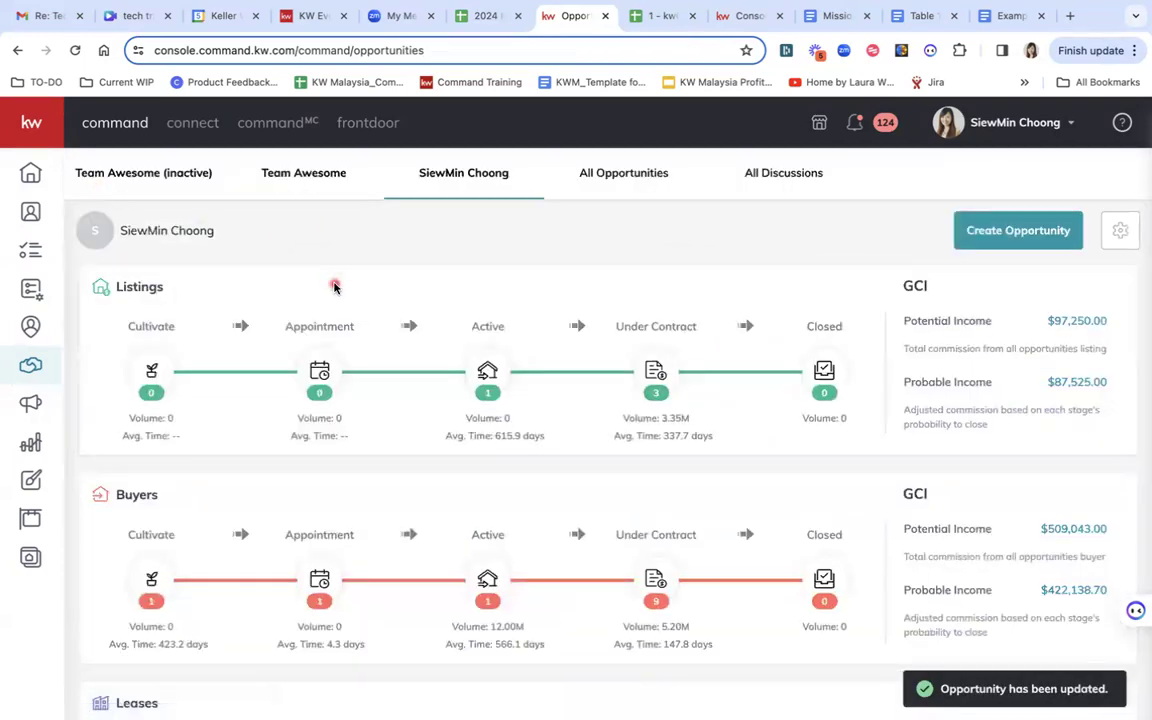
scroll(514, 458, "down", 3)
scroll(514, 458, "up", 3)
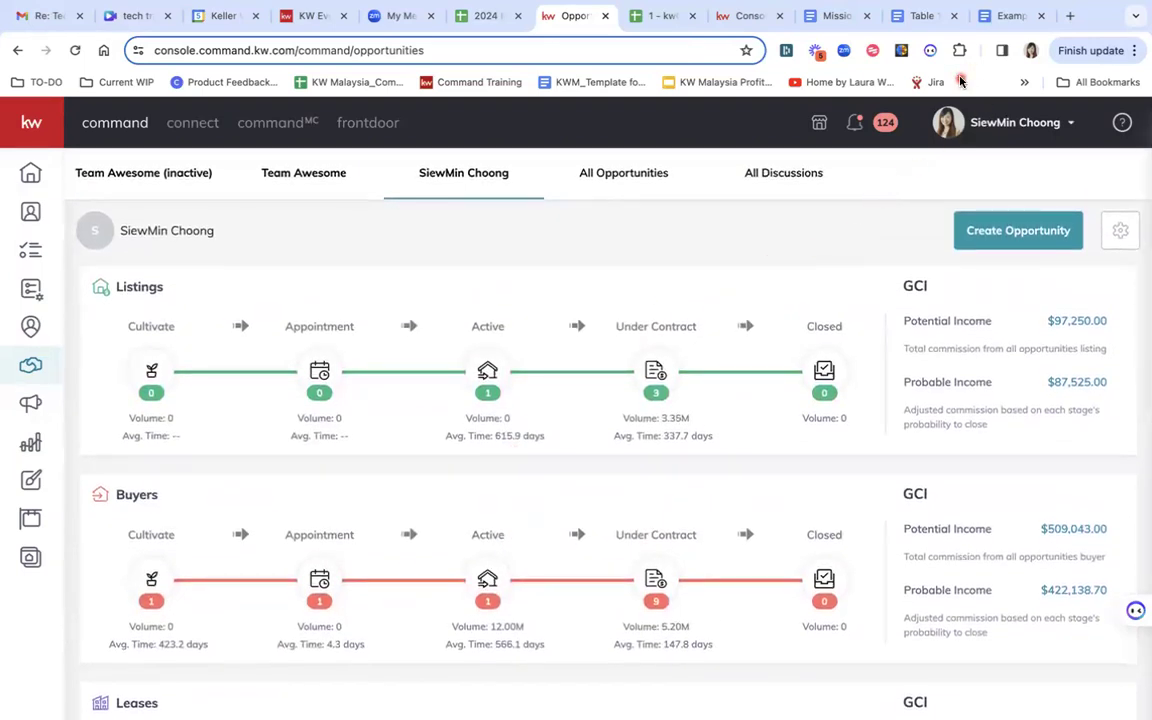